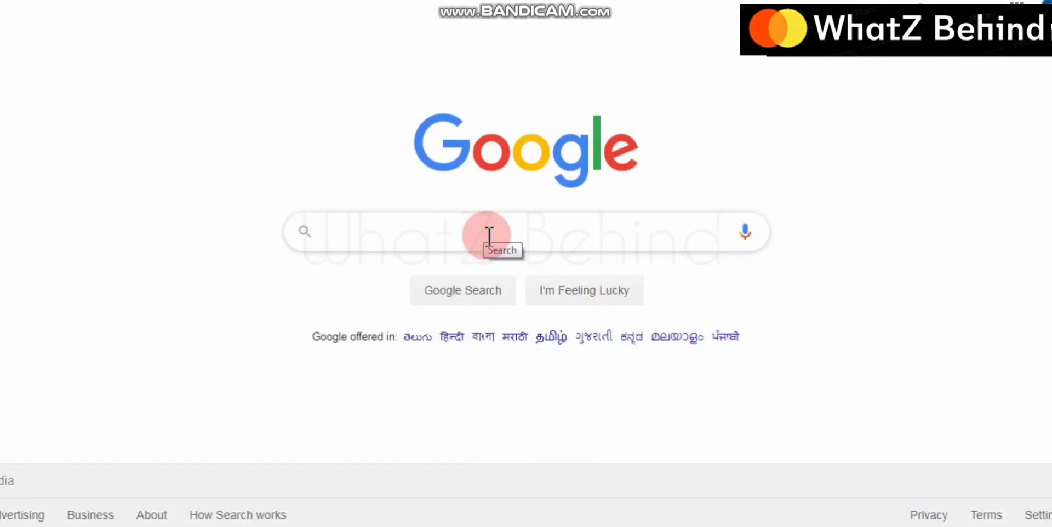
Search Google for 'telangana stamps and registration' by typing 'telangana s' and picking the suggestion
click(489, 235)
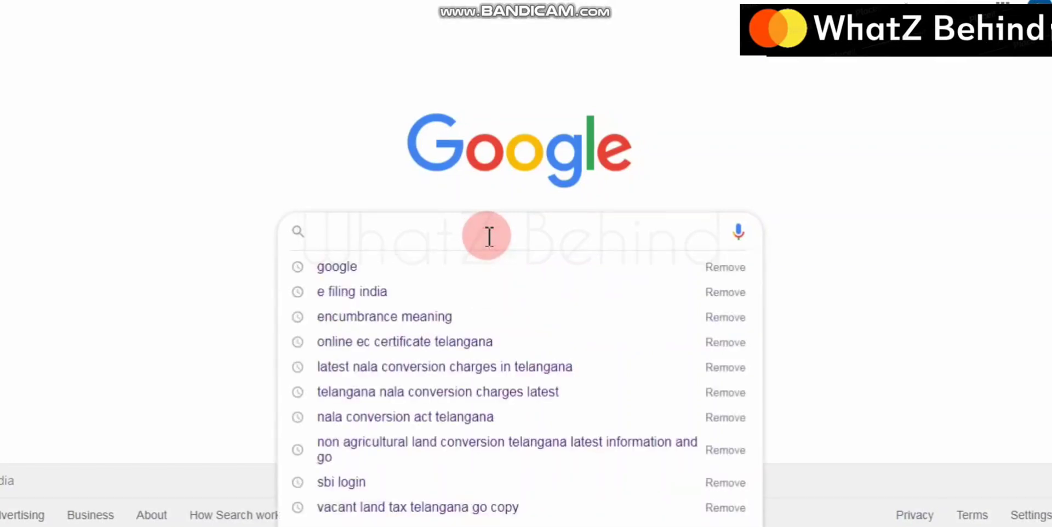
text(telang)
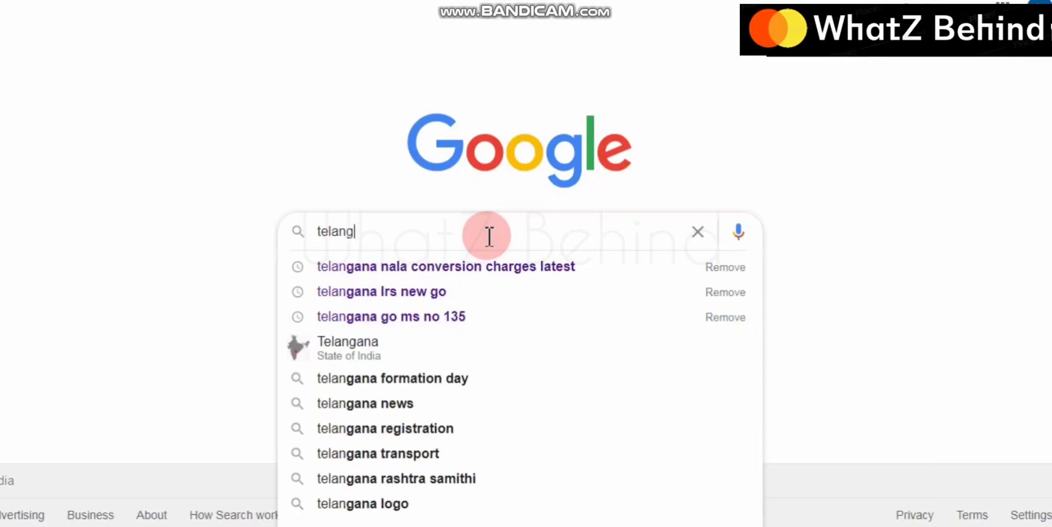
text(ana sta)
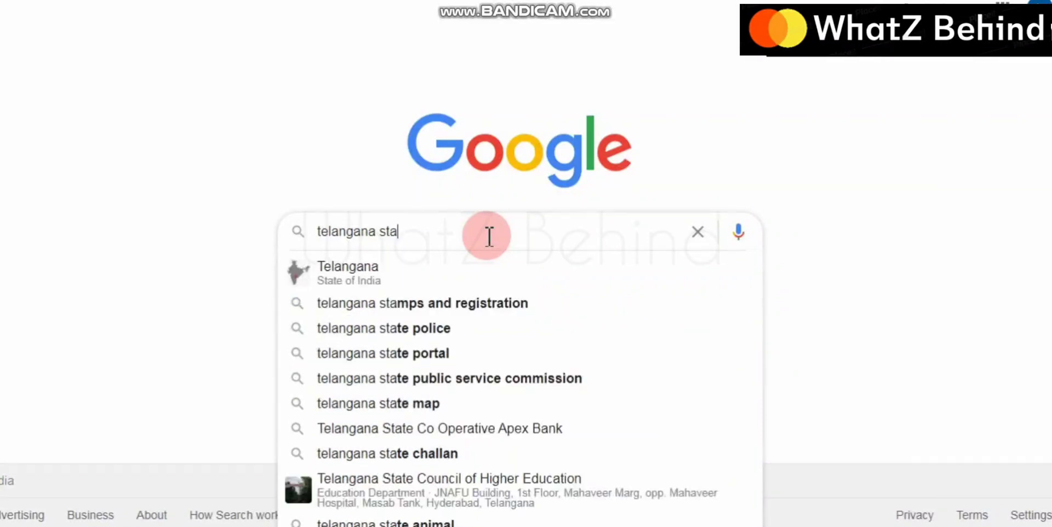
click(510, 305)
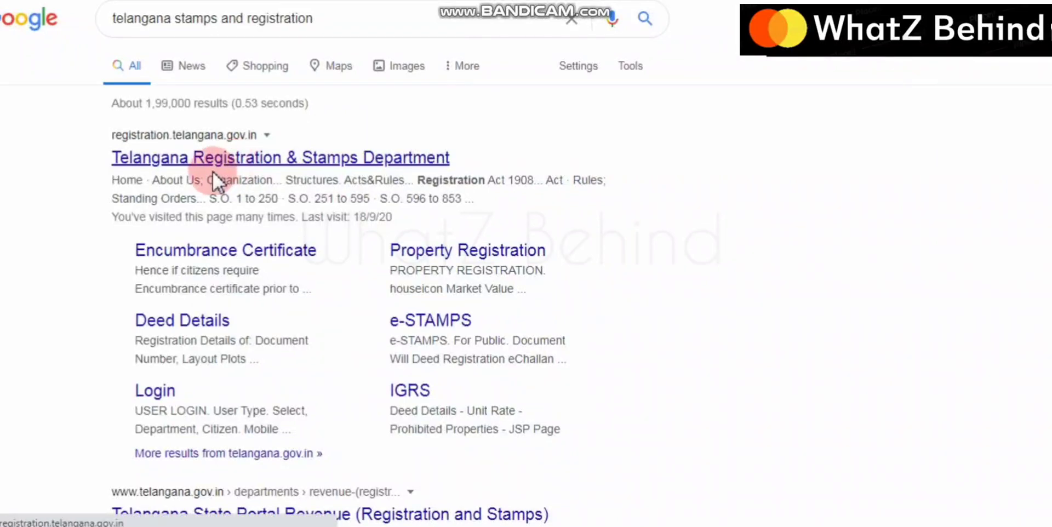
Open the Telangana Registration & Stamps Department result and scroll to its Online Services panel
click(254, 158)
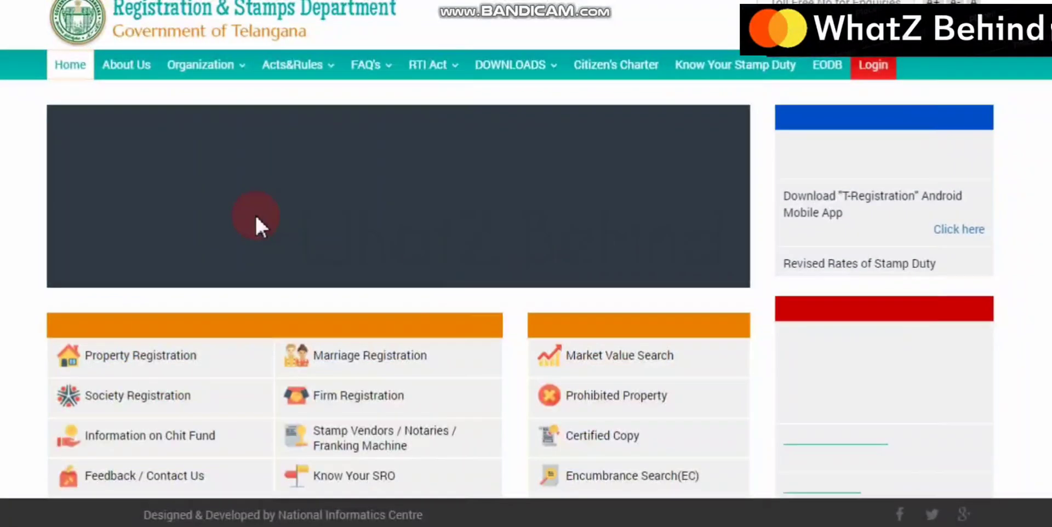
mouse_move(245, 60)
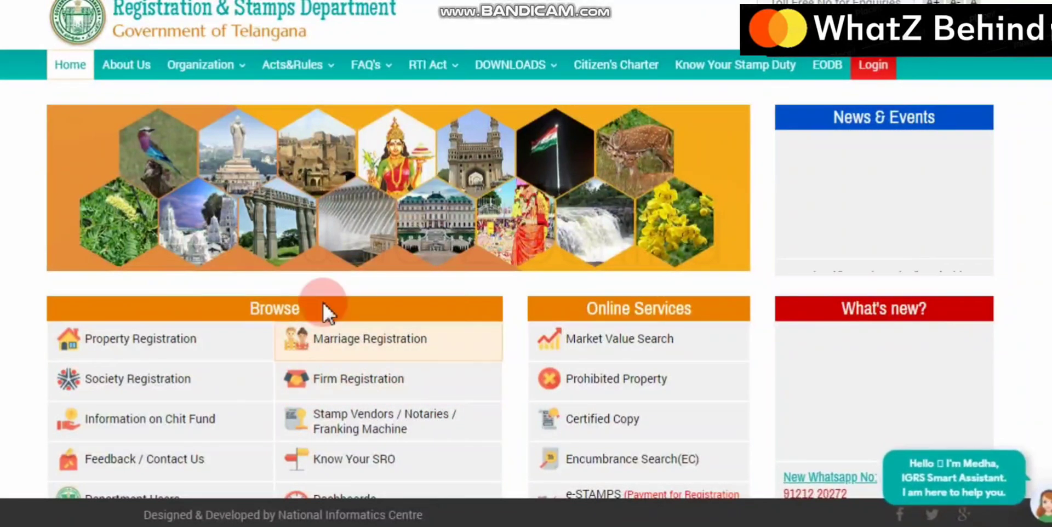
scroll(609, 313, down, 1)
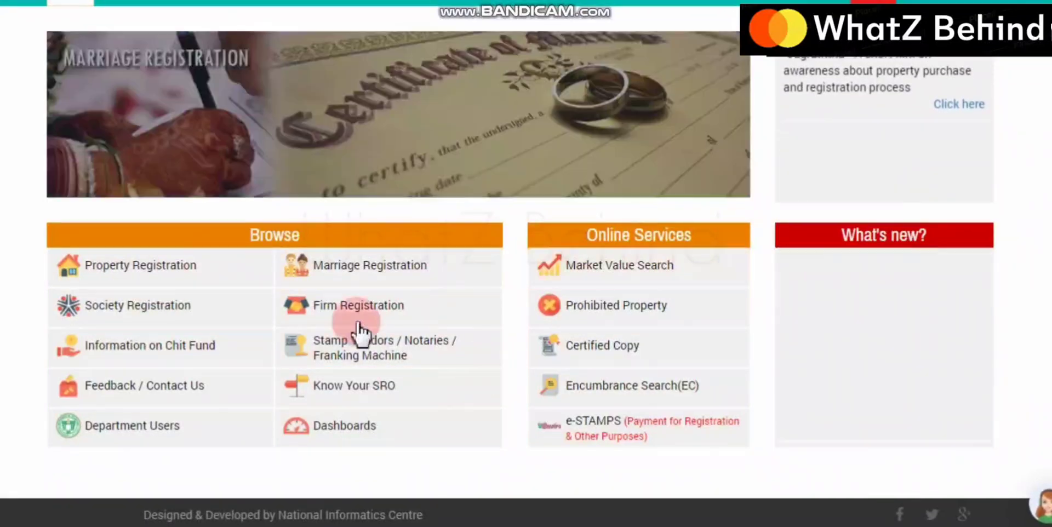
scroll(528, 307, up, 1)
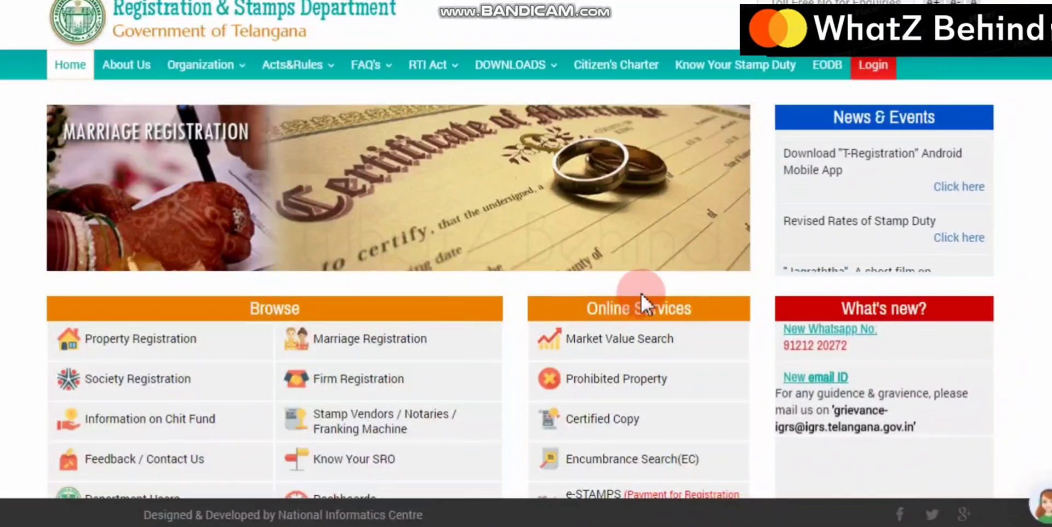
scroll(696, 423, down, 1)
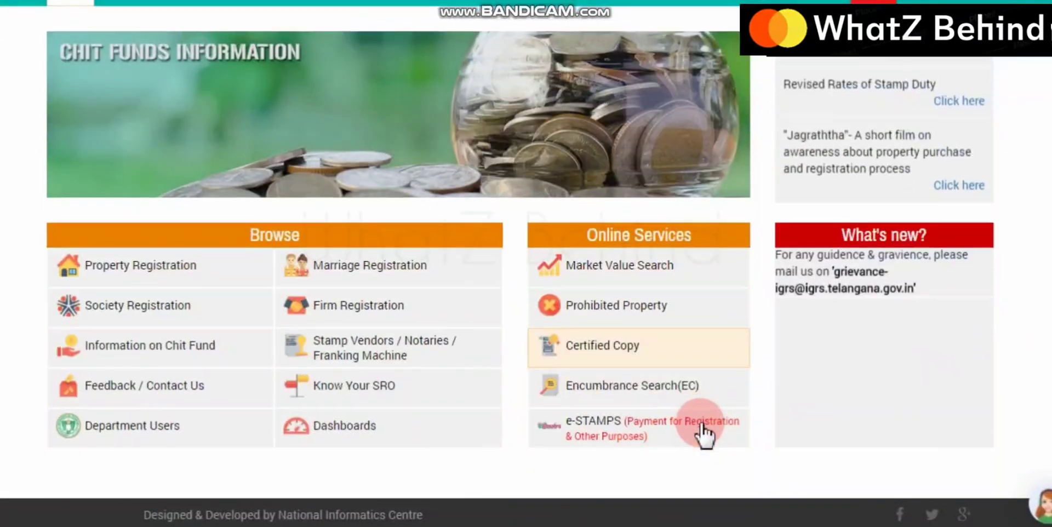
Open Encumbrance Search (EC) and follow the Register link to the citizen Registration Form
click(641, 392)
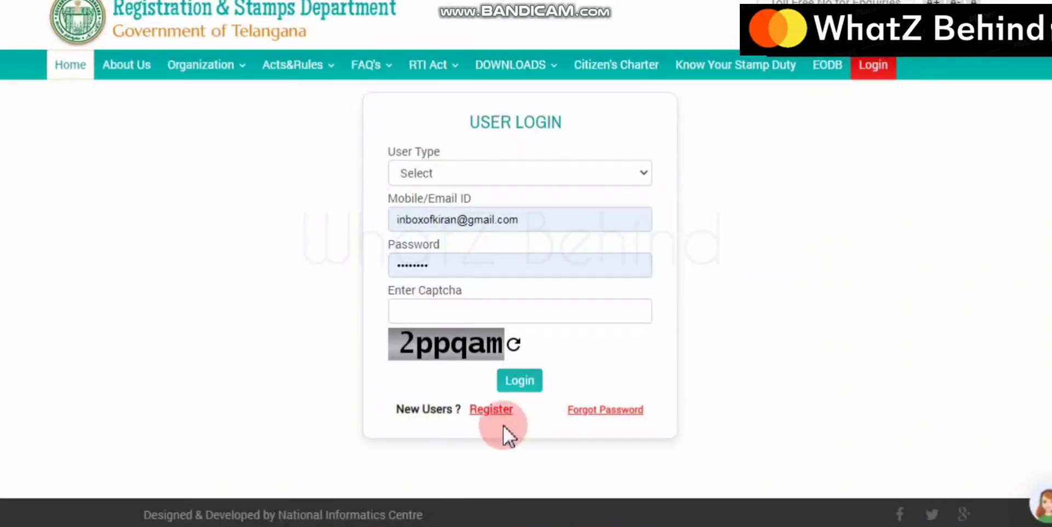
drag(395, 409, 527, 415)
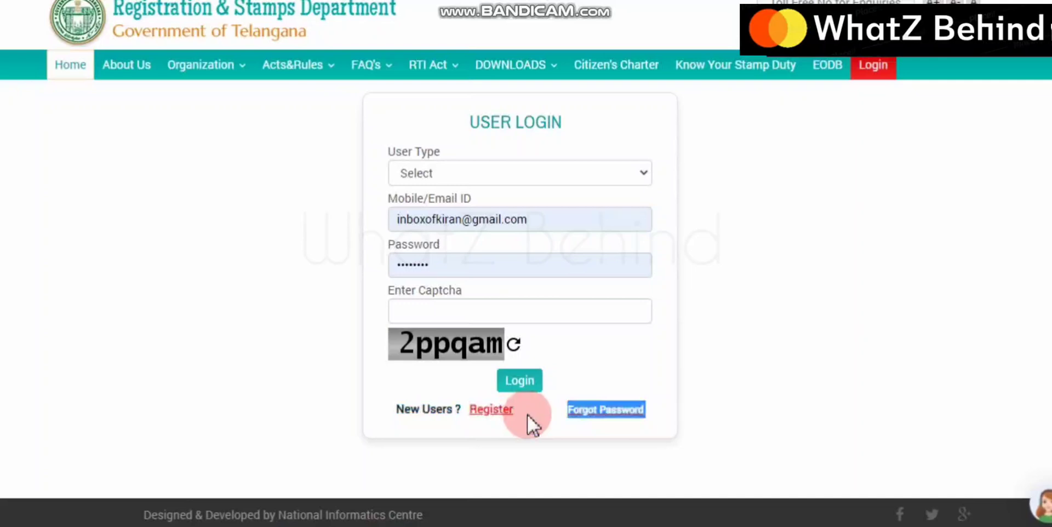
click(492, 410)
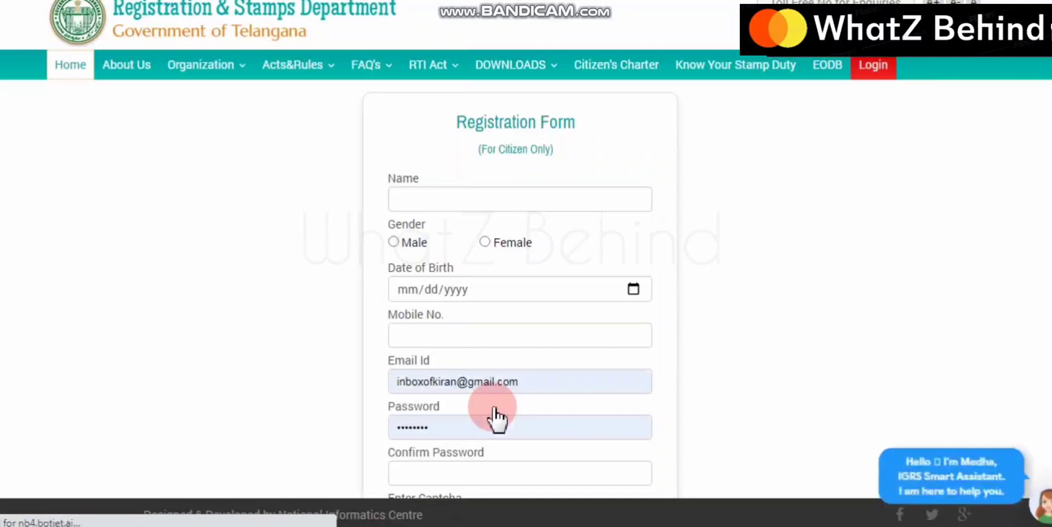
Check the Name and Mobile No. fields, dismissing the email-exists alert and mobile suggestions
click(496, 205)
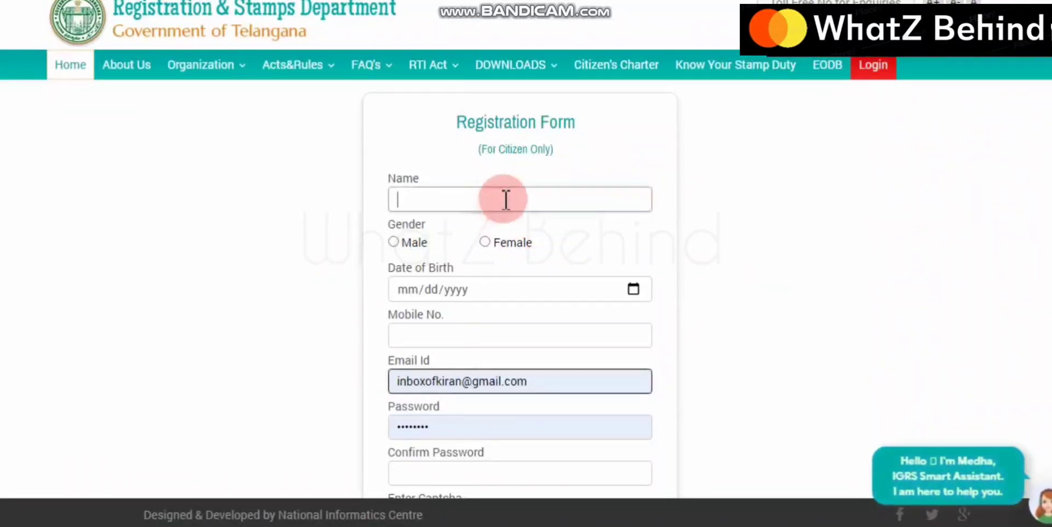
click(664, 62)
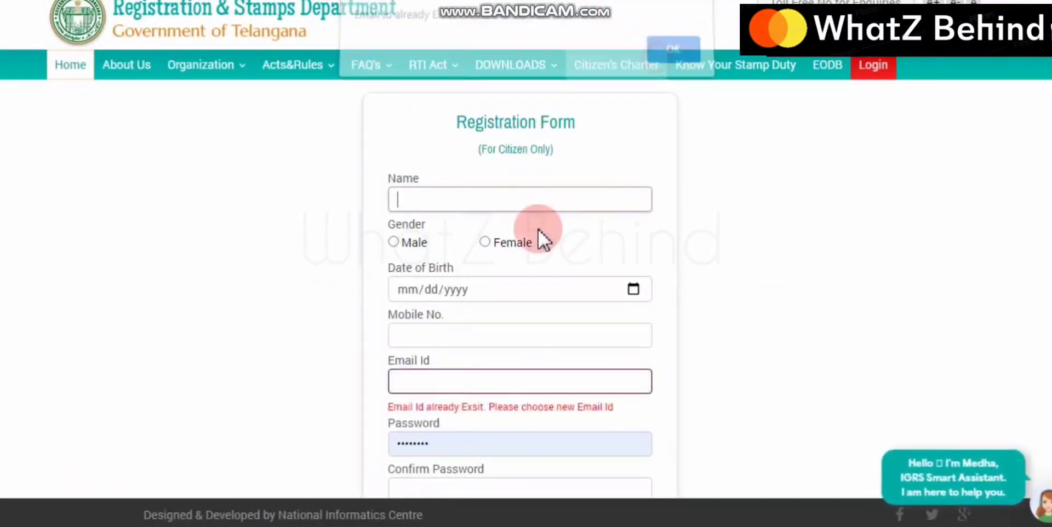
scroll(475, 224, down, 2)
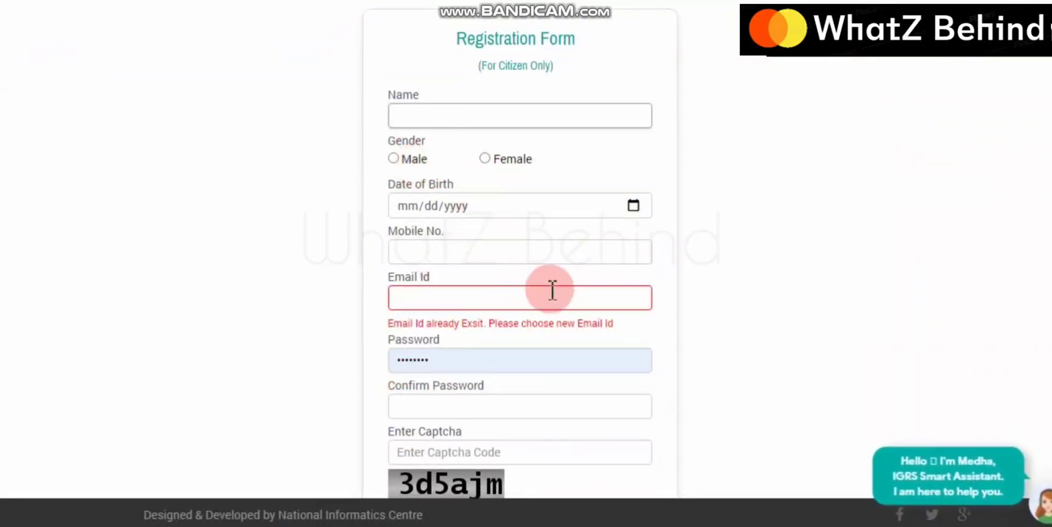
click(543, 255)
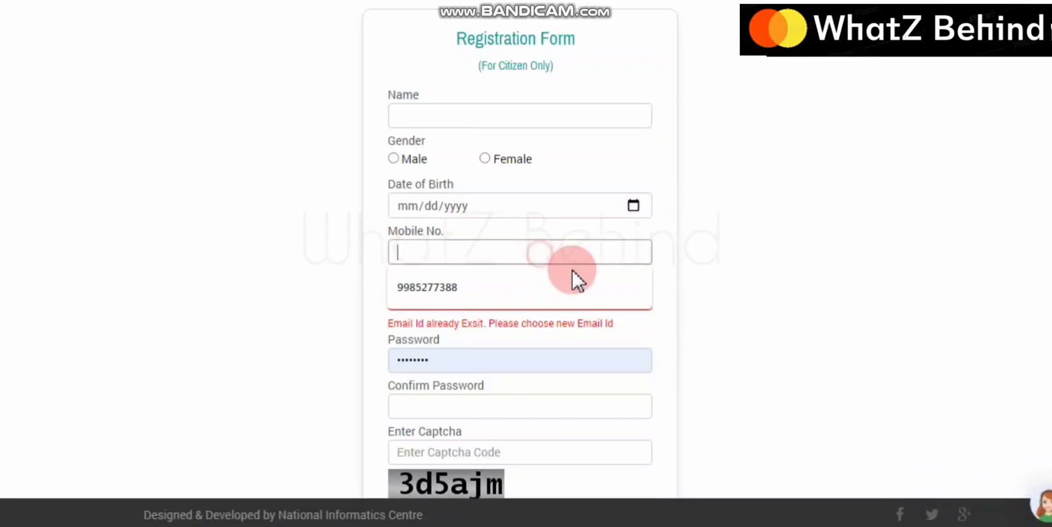
click(771, 280)
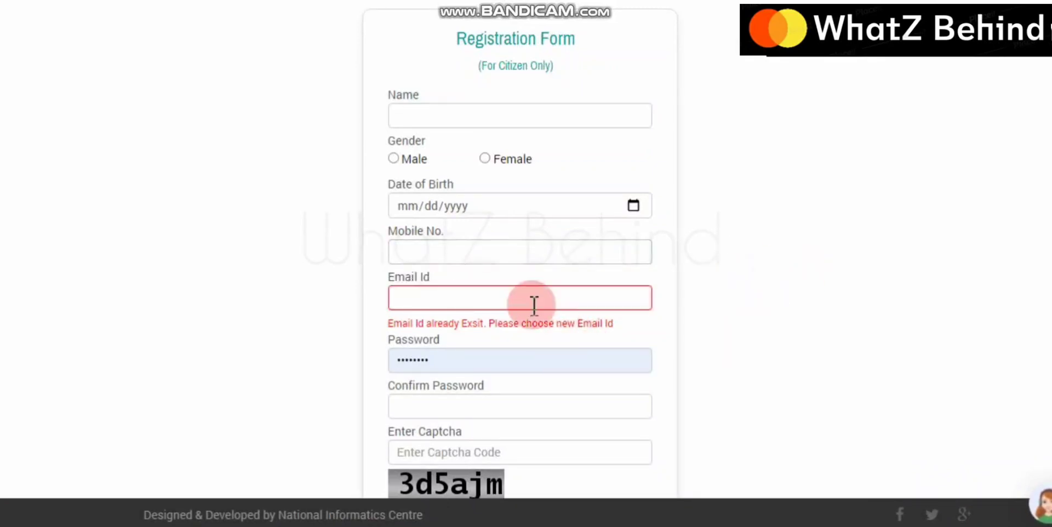
scroll(686, 345, down, 2)
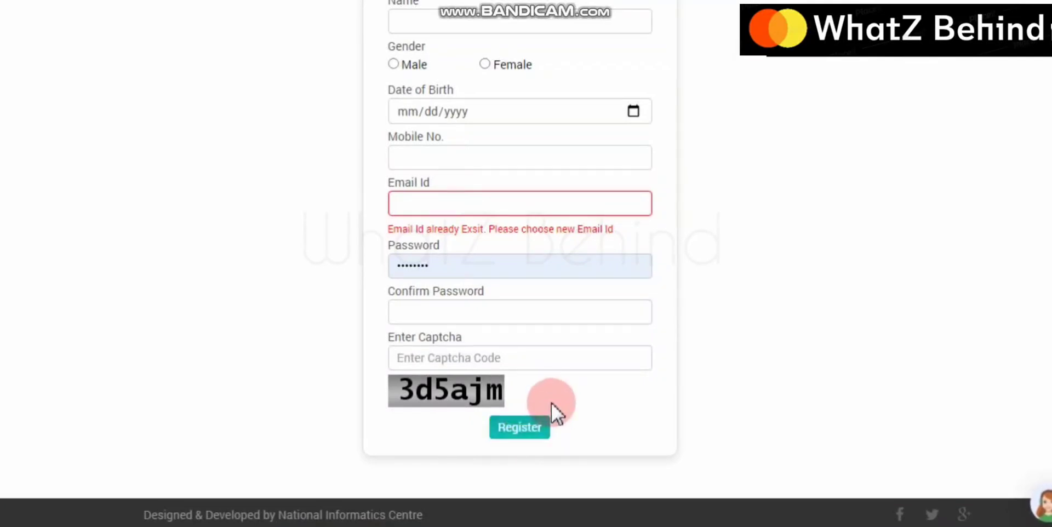
scroll(551, 403, up, 3)
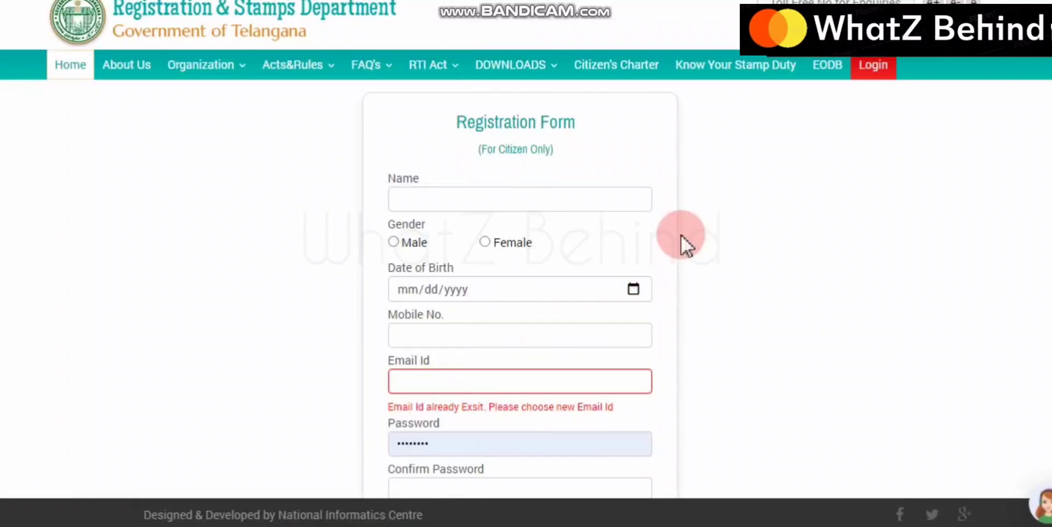
Log in as a Citizen user with mobile/email, password and captcha from the user login page
click(877, 65)
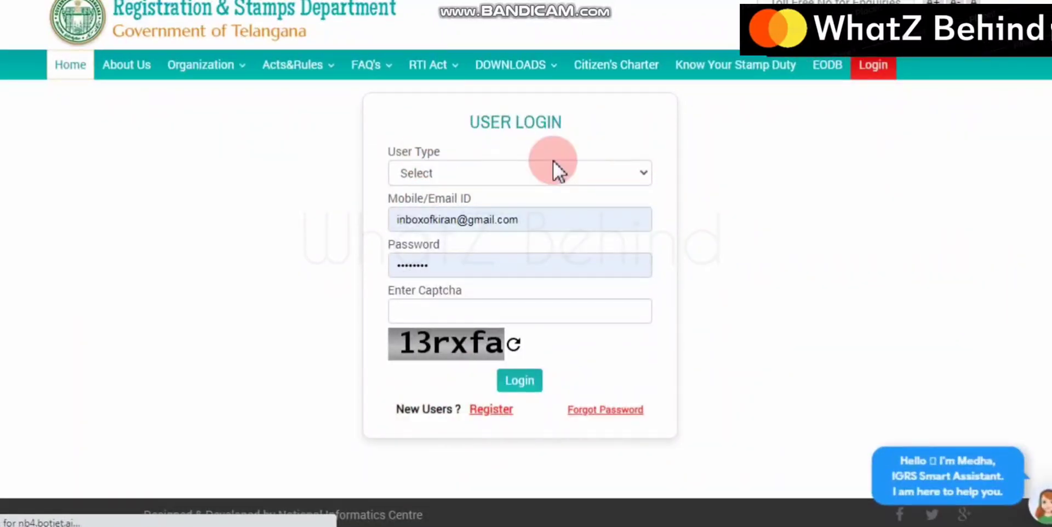
click(615, 172)
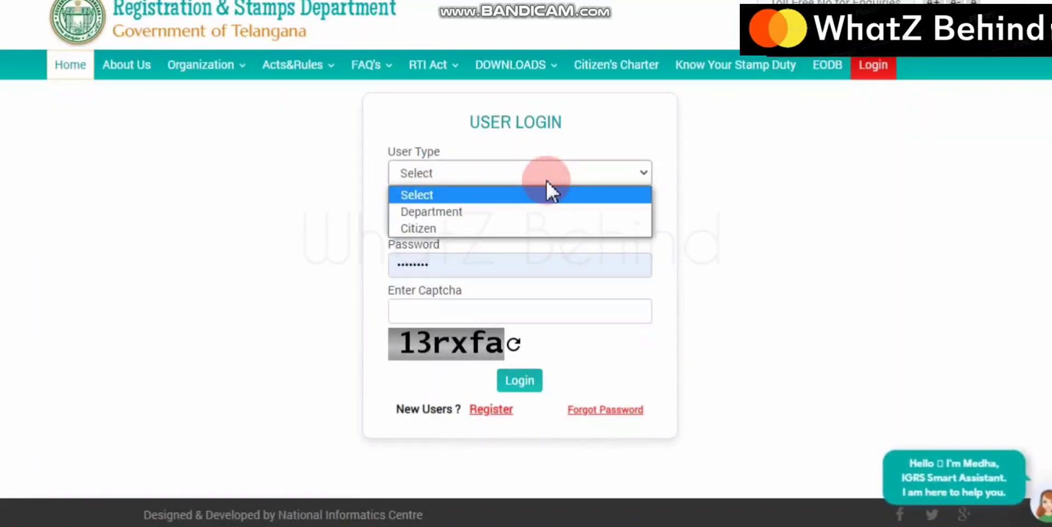
click(452, 229)
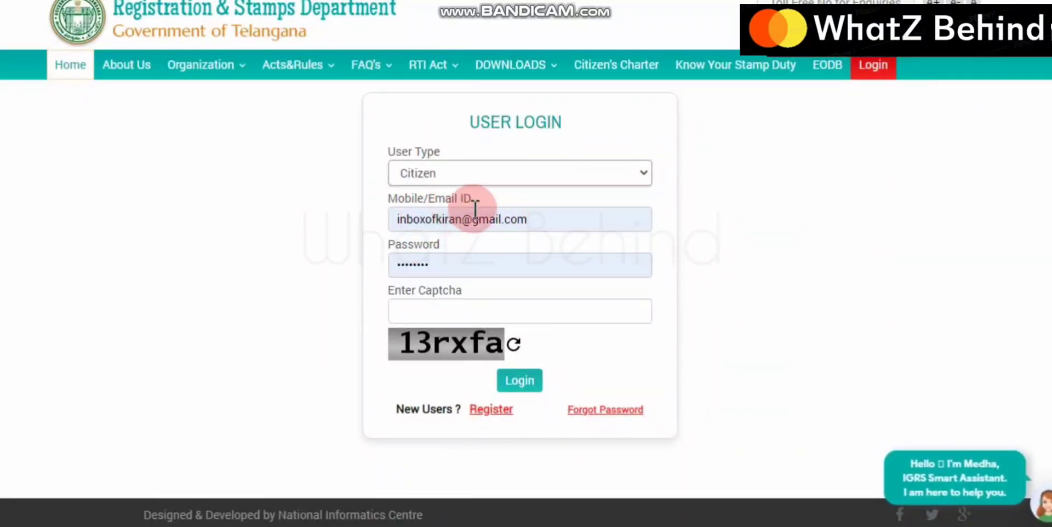
click(565, 220)
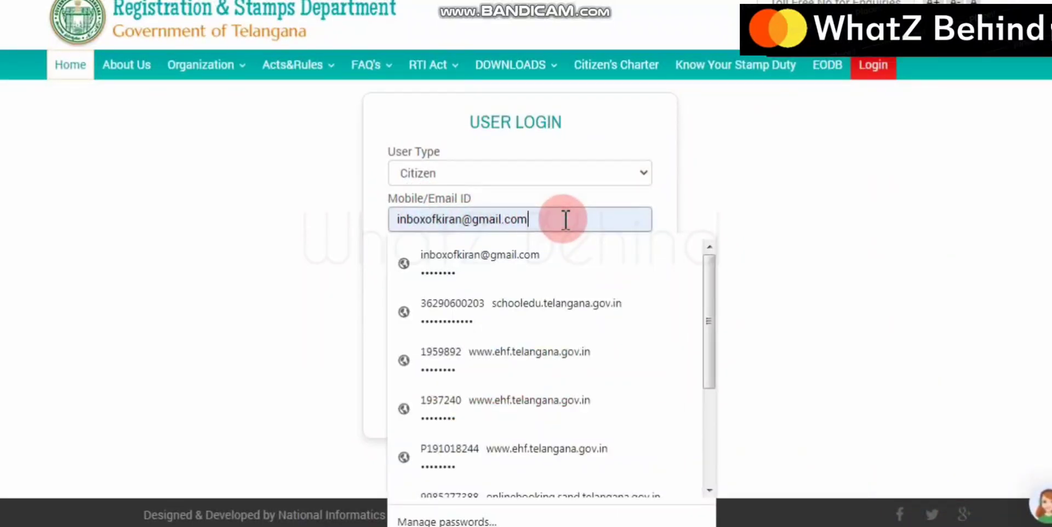
click(740, 195)
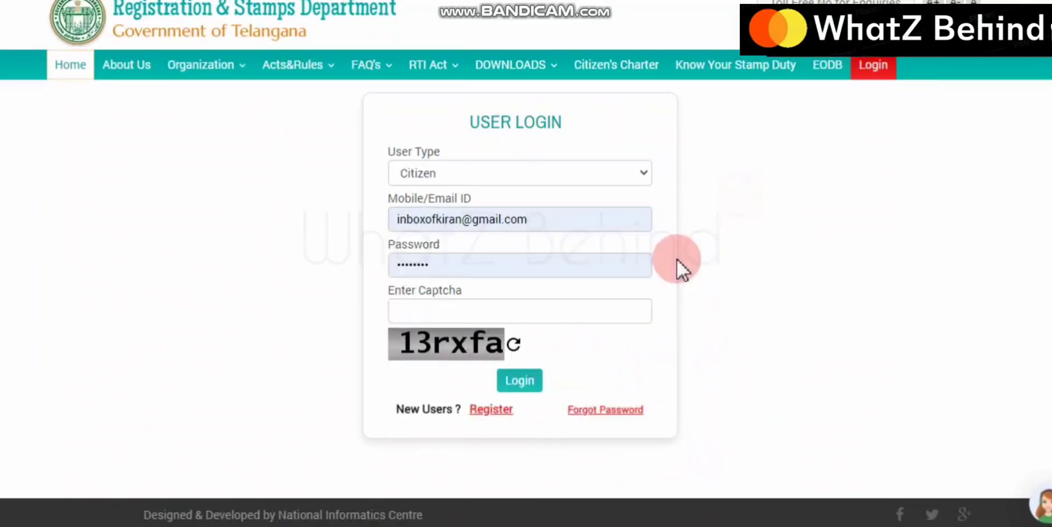
click(522, 264)
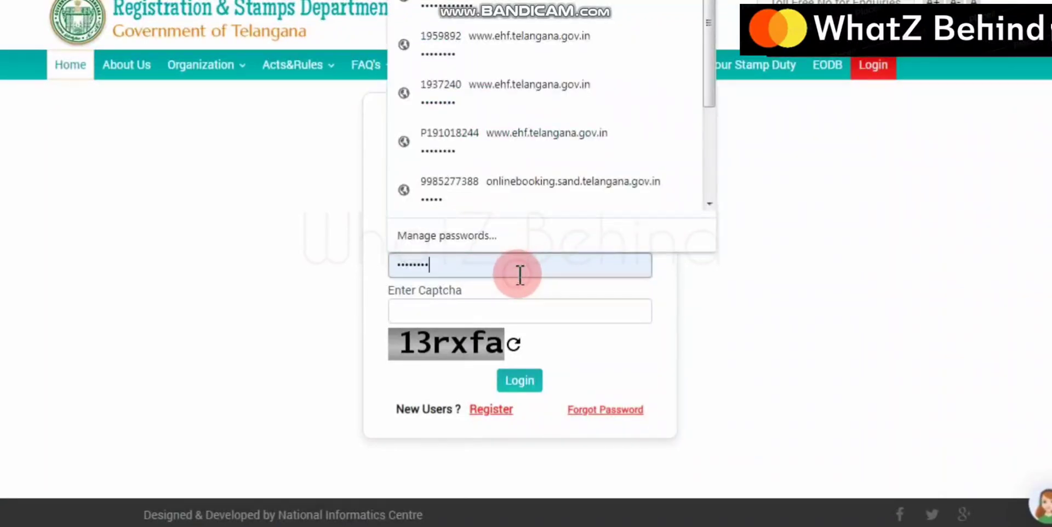
click(576, 311)
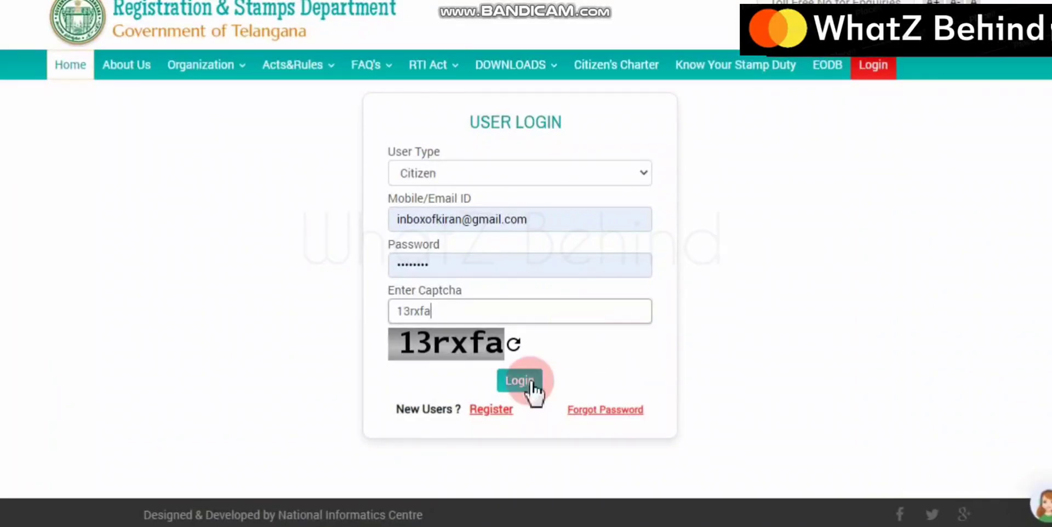
click(515, 382)
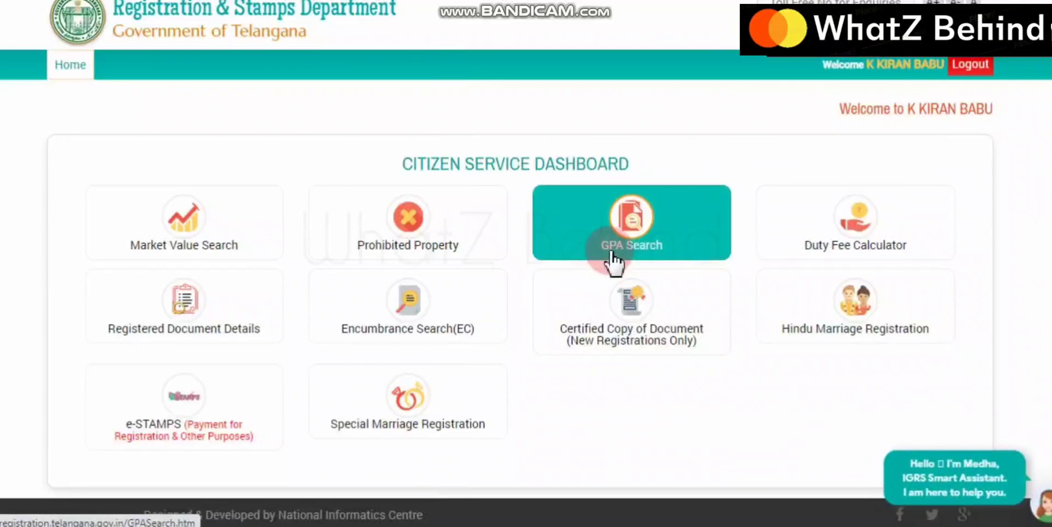
Open the Encumbrance Search (EC) tile and accept the eEncumbrance Statement terms with Submit
click(368, 322)
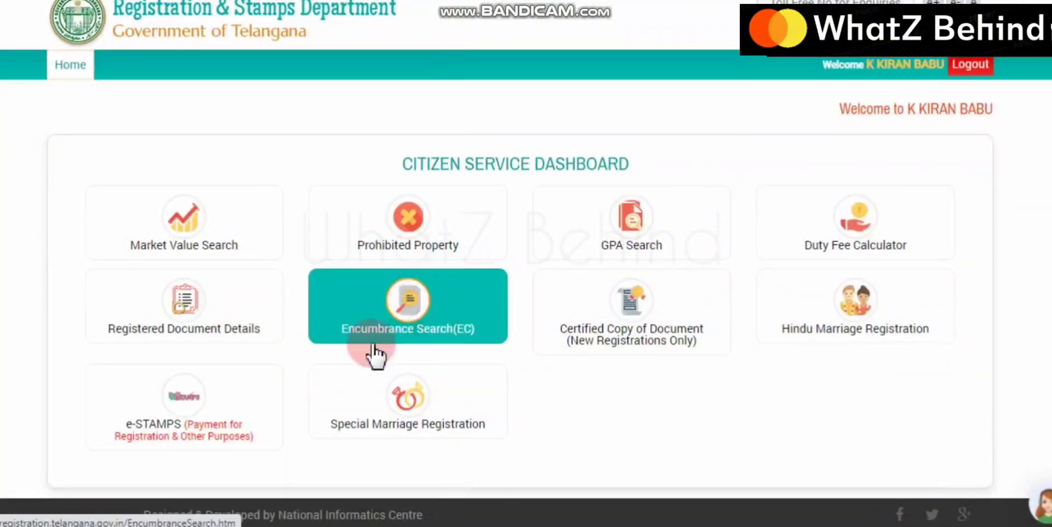
click(398, 339)
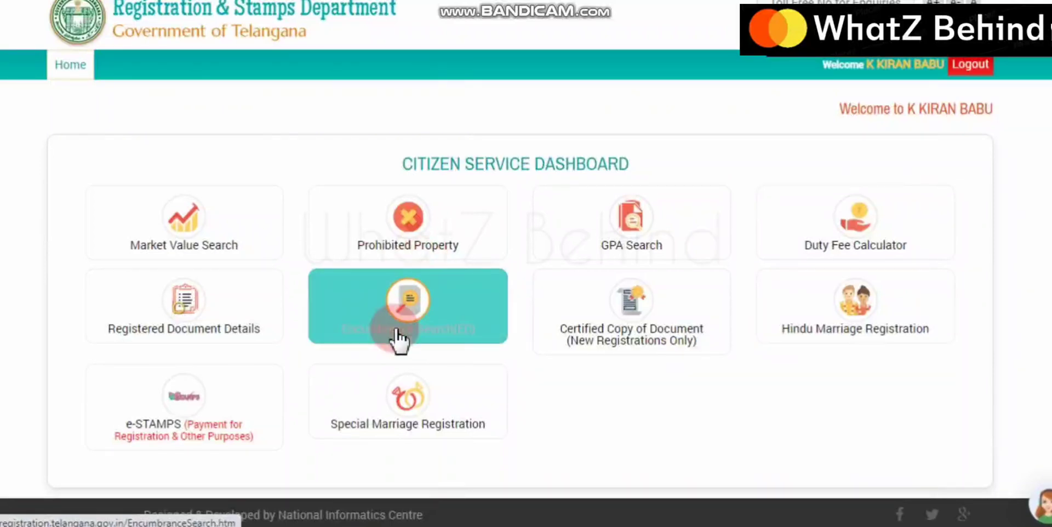
click(407, 296)
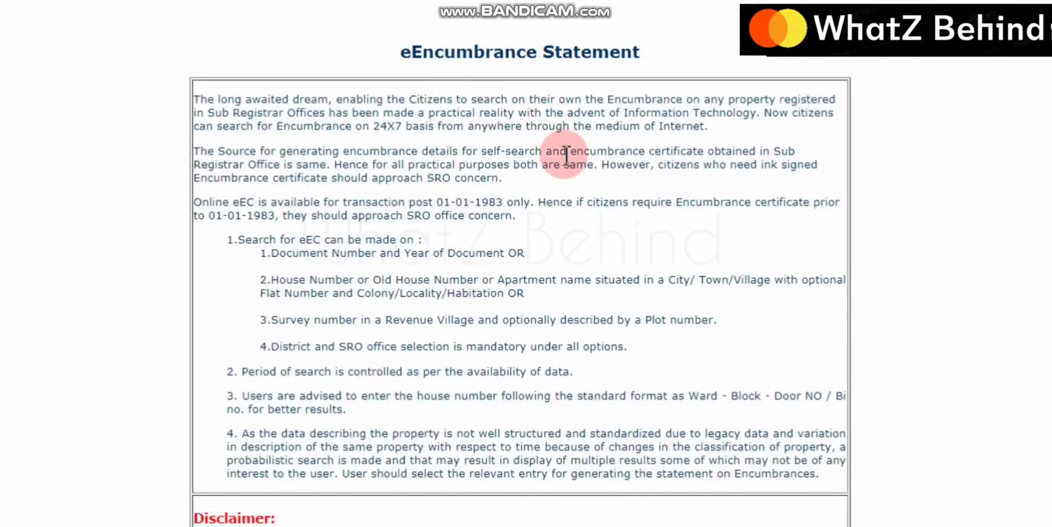
scroll(564, 154, down, 3)
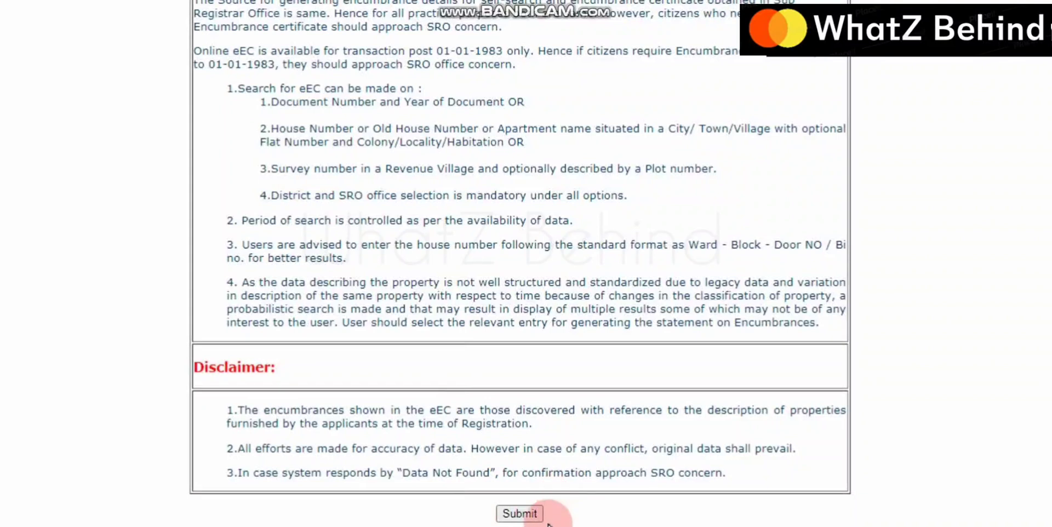
click(521, 514)
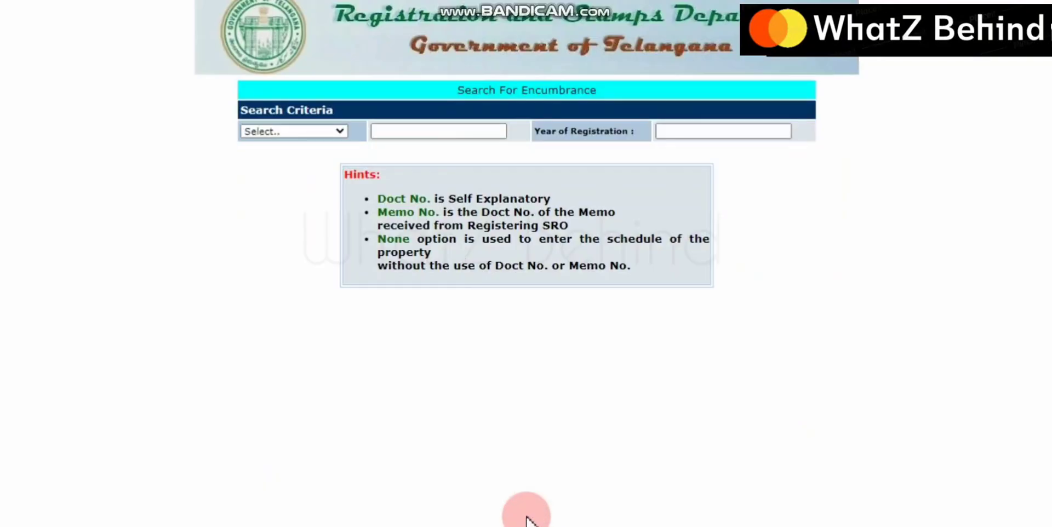
click(336, 131)
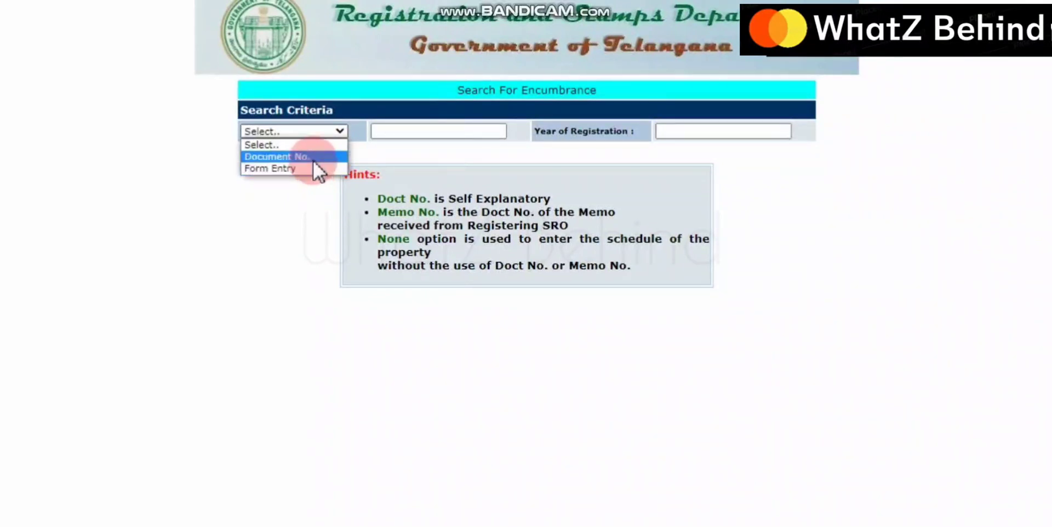
click(314, 158)
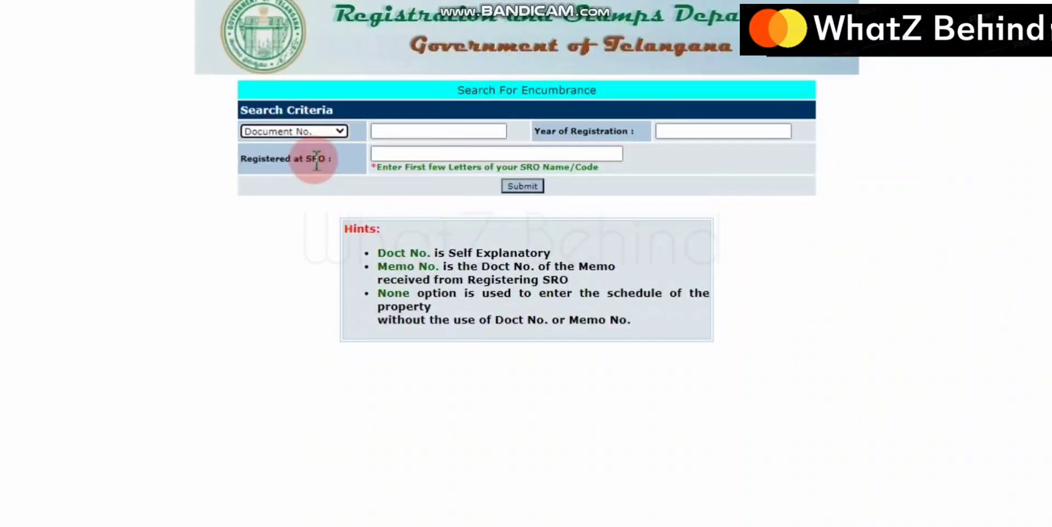
click(494, 129)
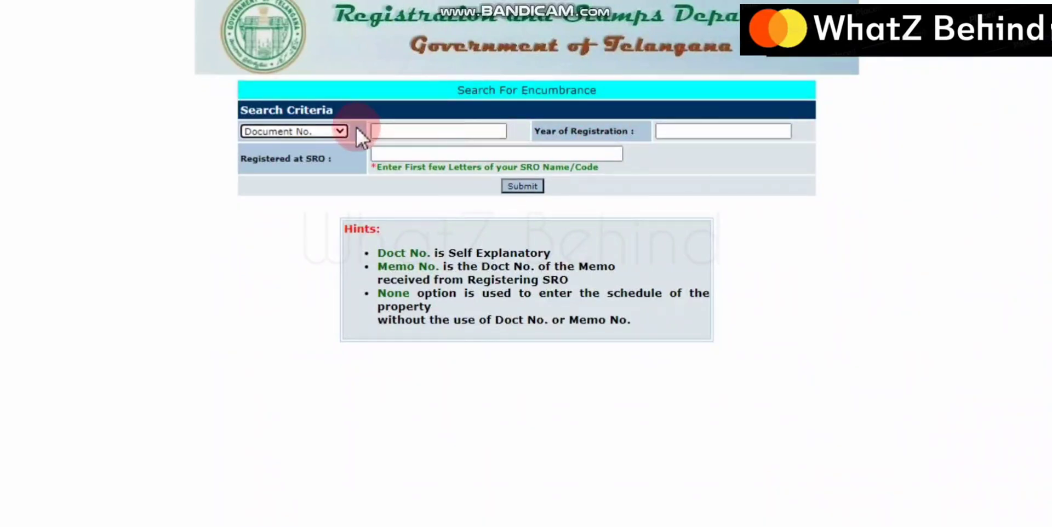
click(403, 132)
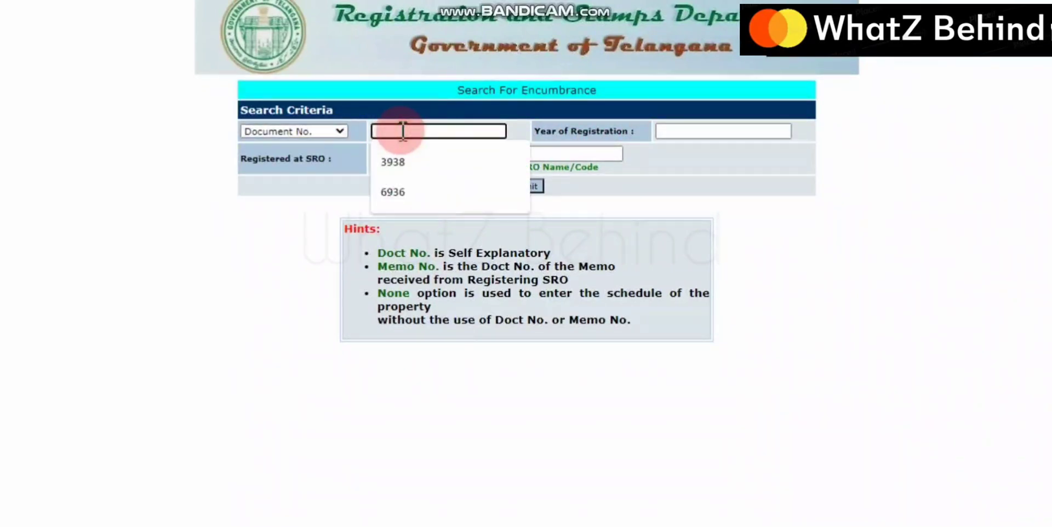
click(402, 189)
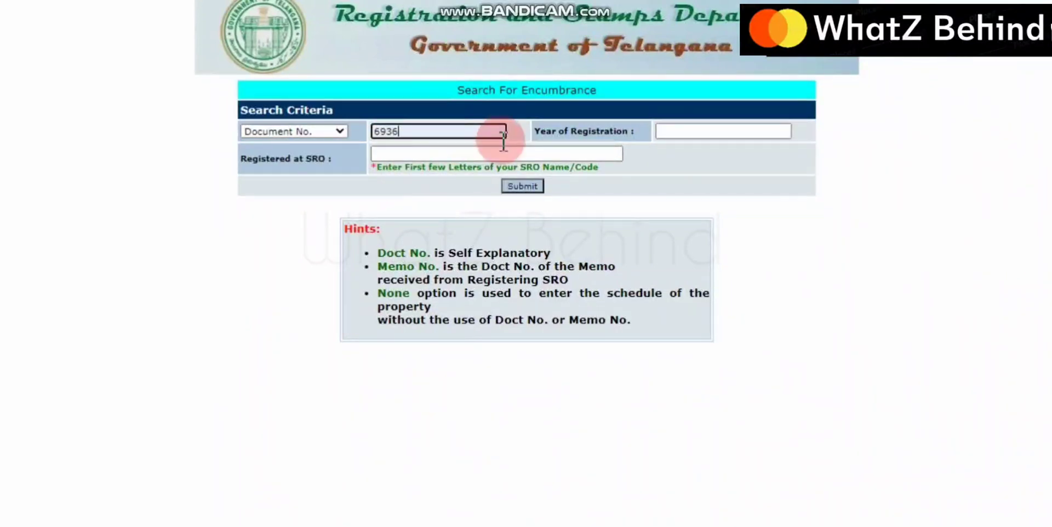
click(710, 134)
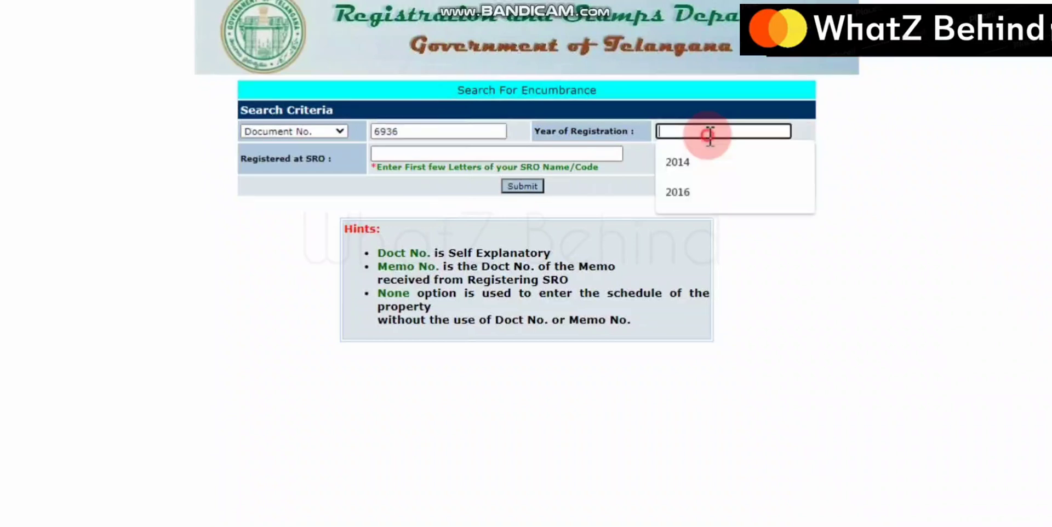
click(693, 191)
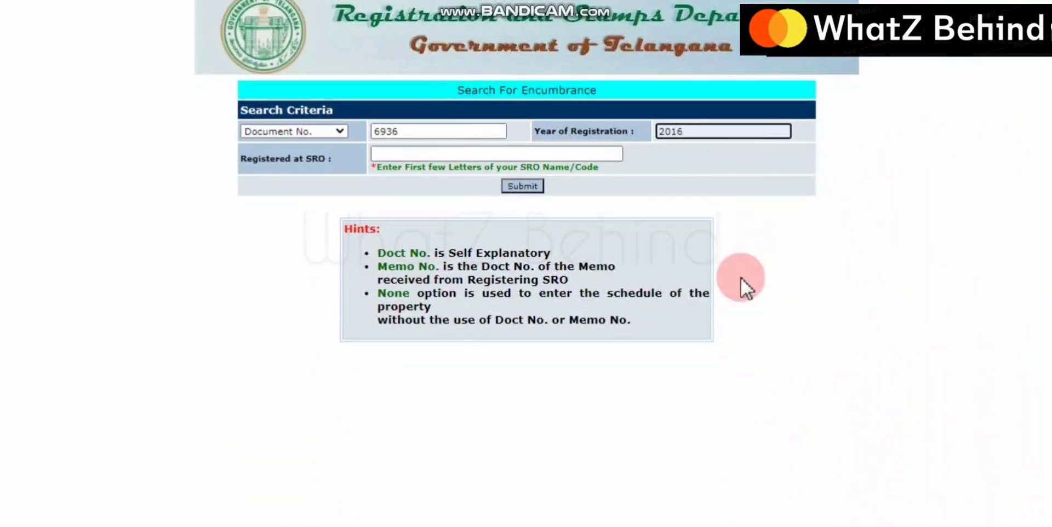
Choose NALGONDA (O.B)(2311) as the registering SRO and run the search
click(450, 154)
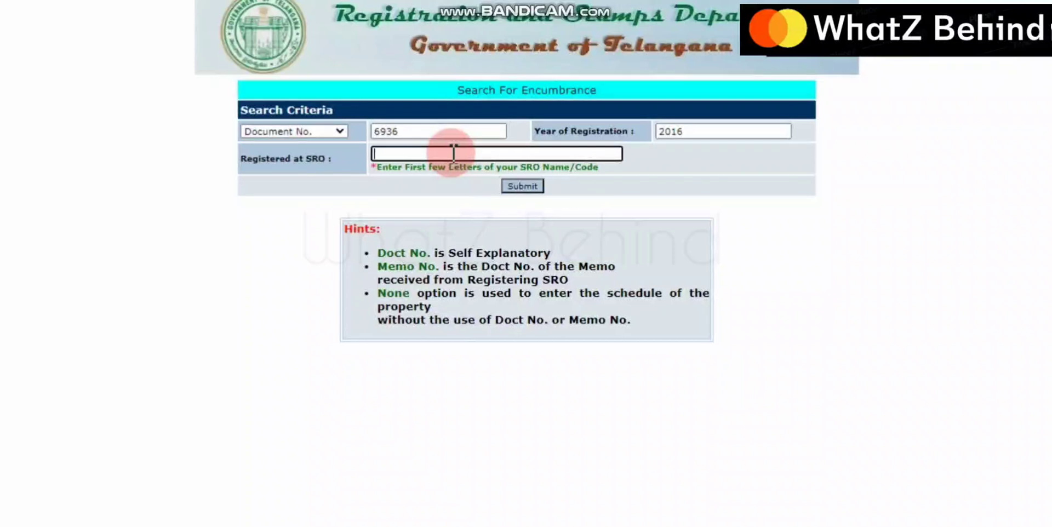
text(nal)
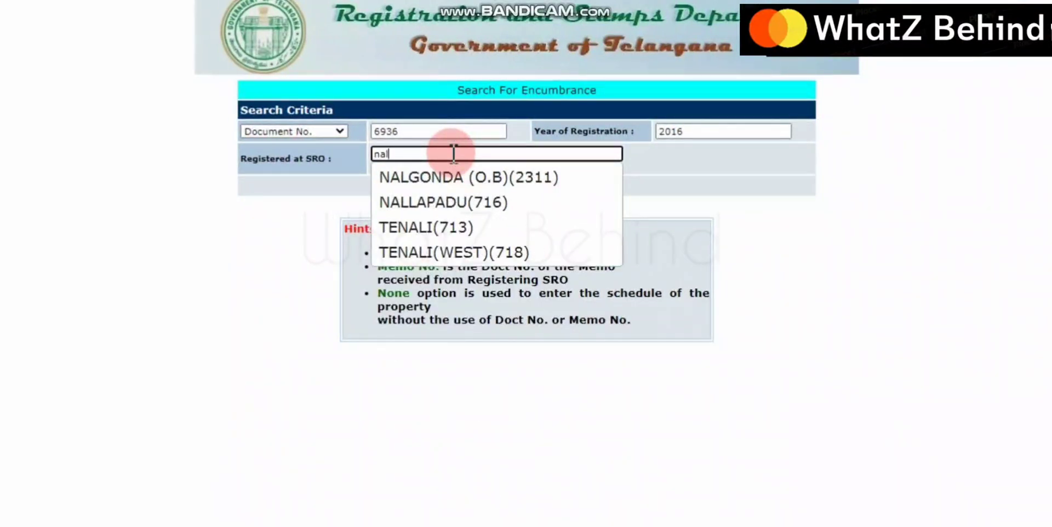
text(g)
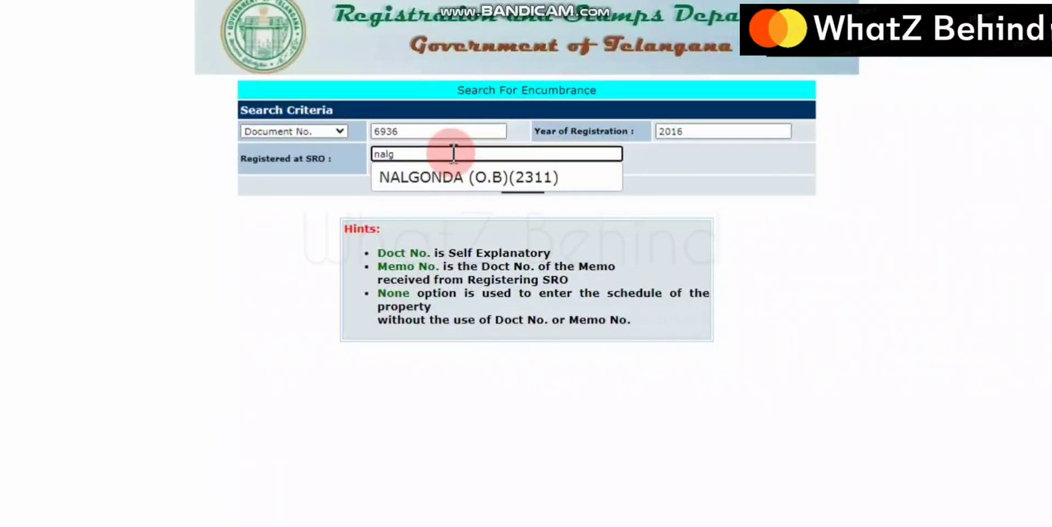
click(480, 177)
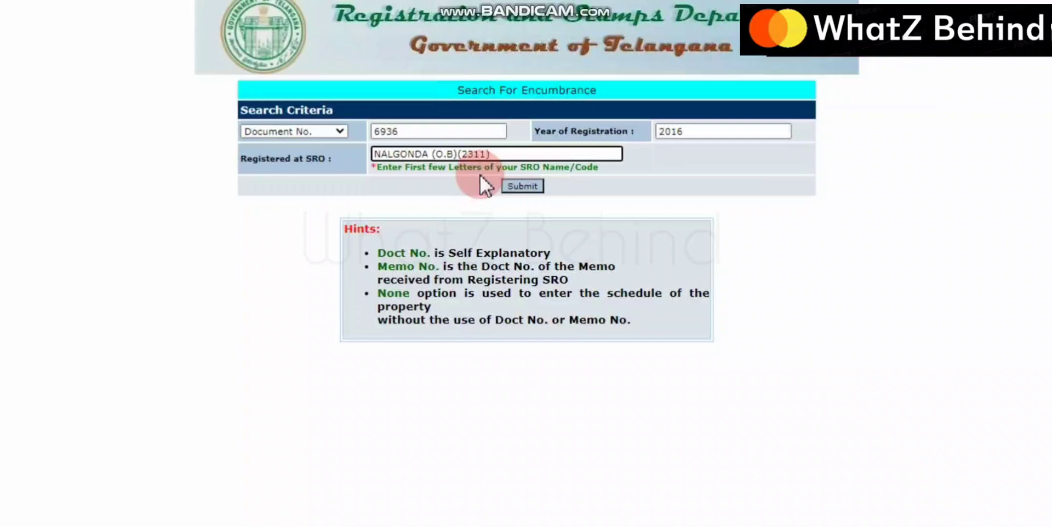
click(537, 185)
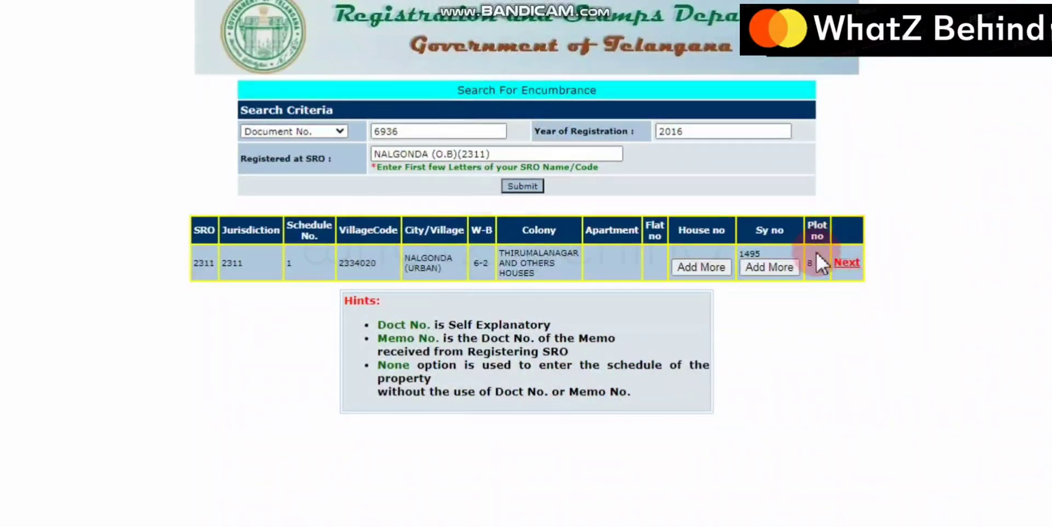
Continue with the matching property, submit the search period and generate the statement for the ticked documents
click(849, 261)
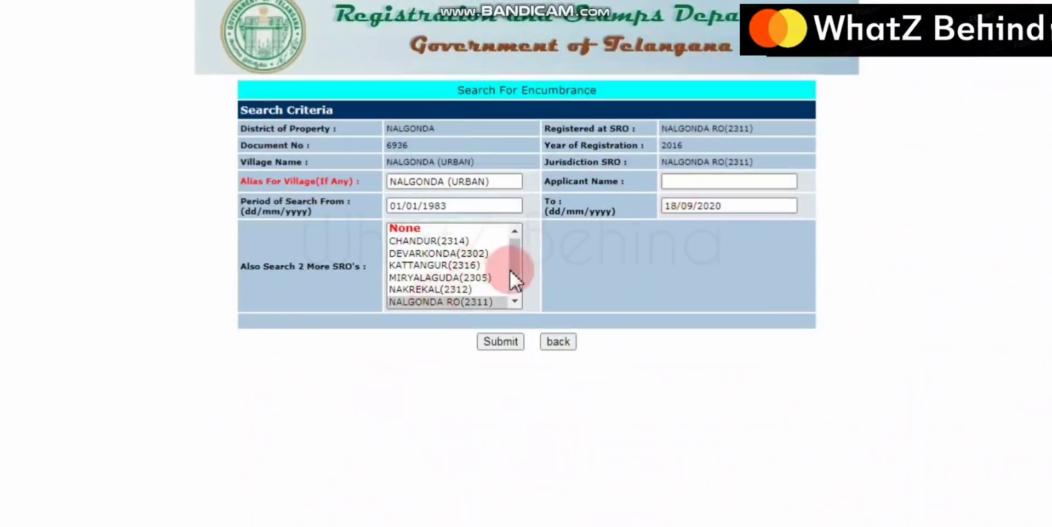
click(510, 340)
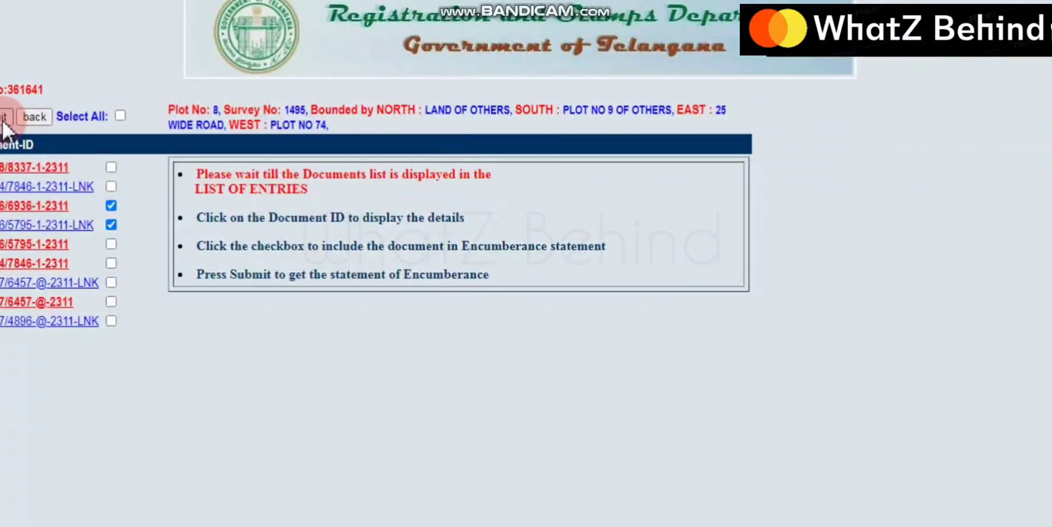
click(4, 117)
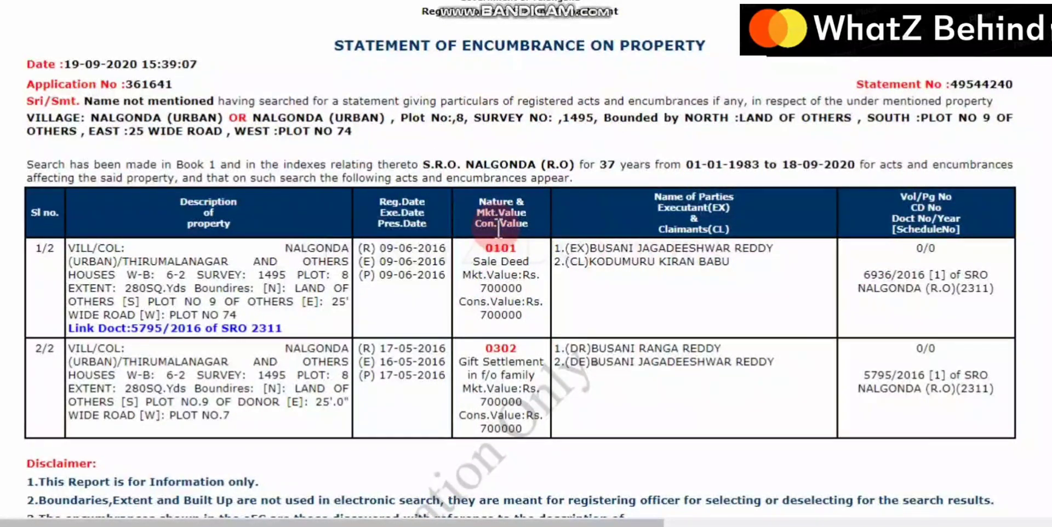
scroll(499, 227, down, 3)
scroll(499, 227, up, 3)
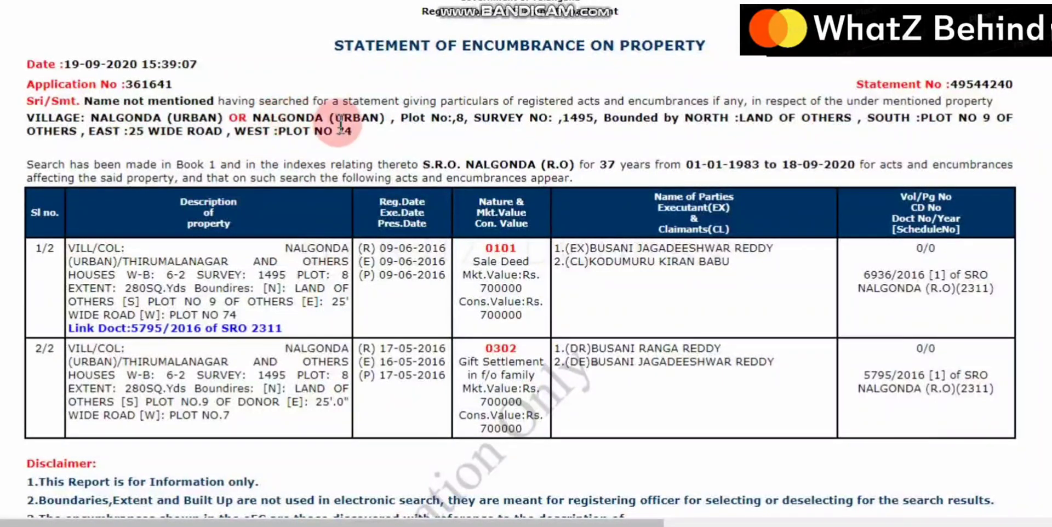
drag(252, 117, 594, 119)
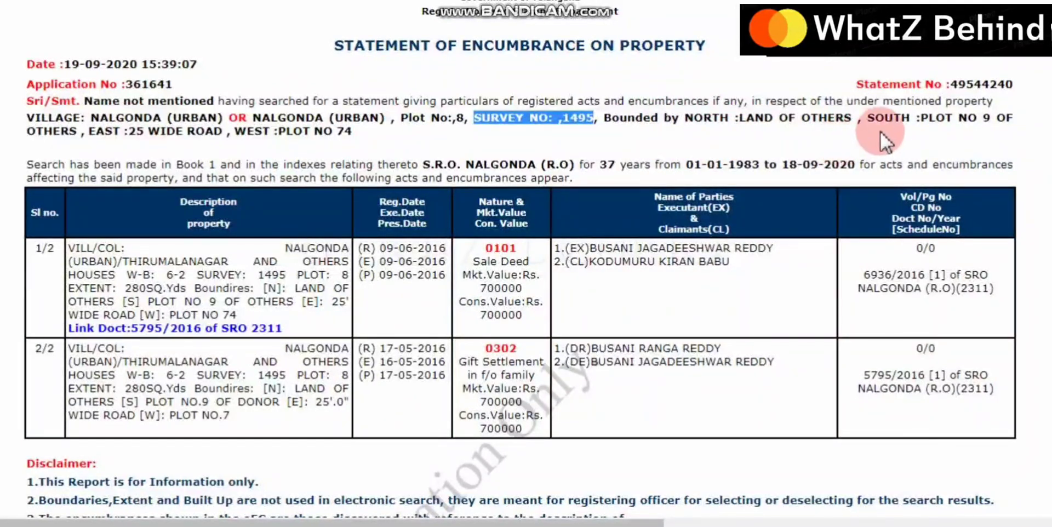
drag(687, 118, 874, 120)
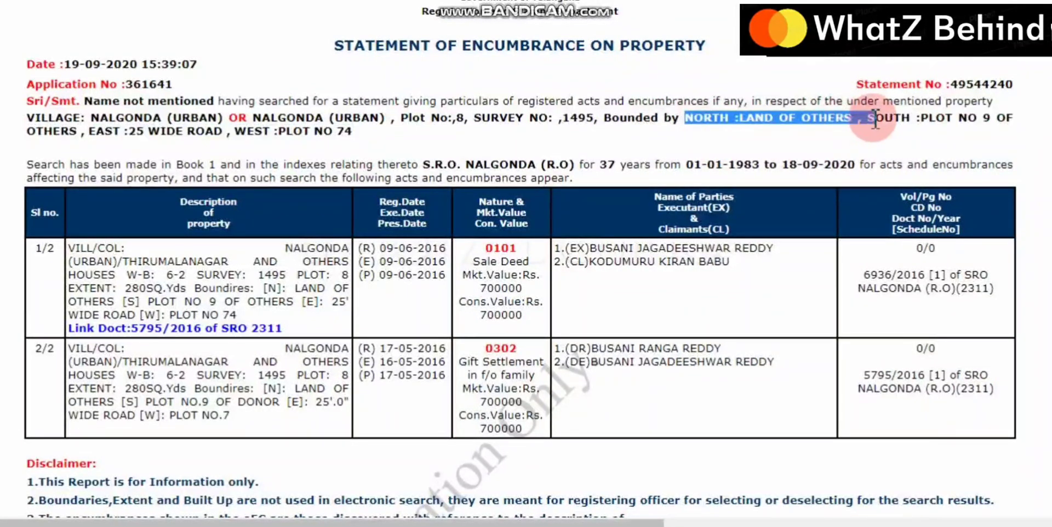
click(973, 128)
drag(43, 138, 97, 140)
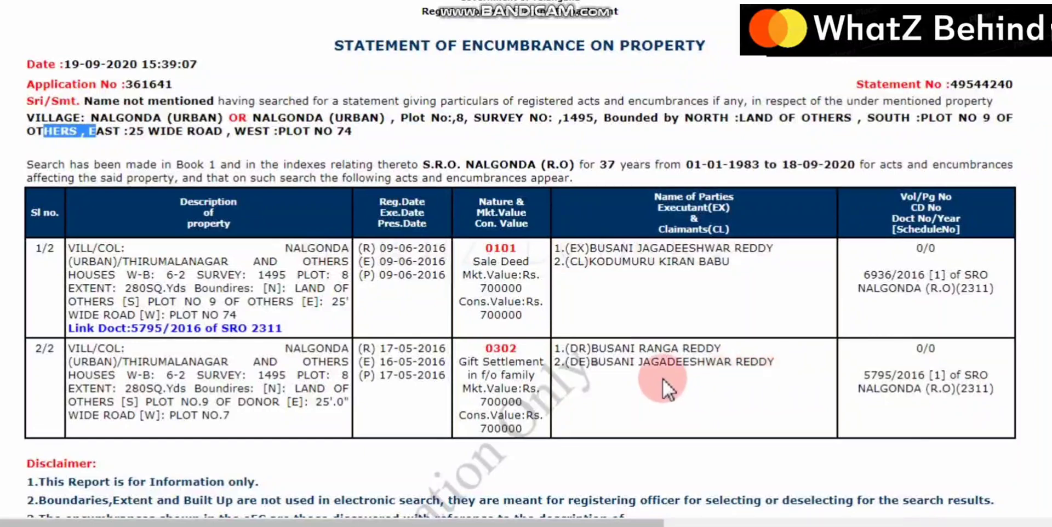
mouse_move(586, 349)
mouse_down()
mouse_move(570, 351)
mouse_move(586, 363)
mouse_up()
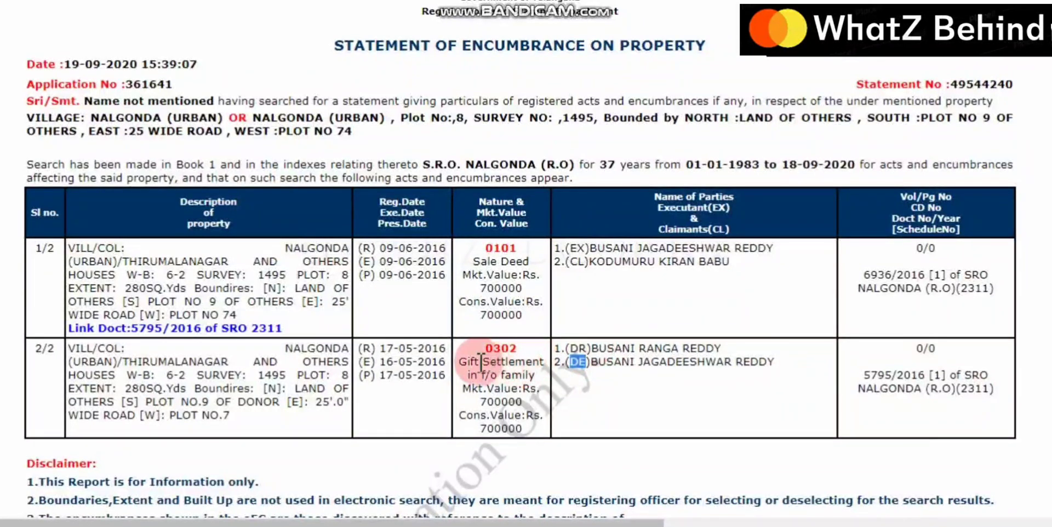
drag(460, 361, 544, 370)
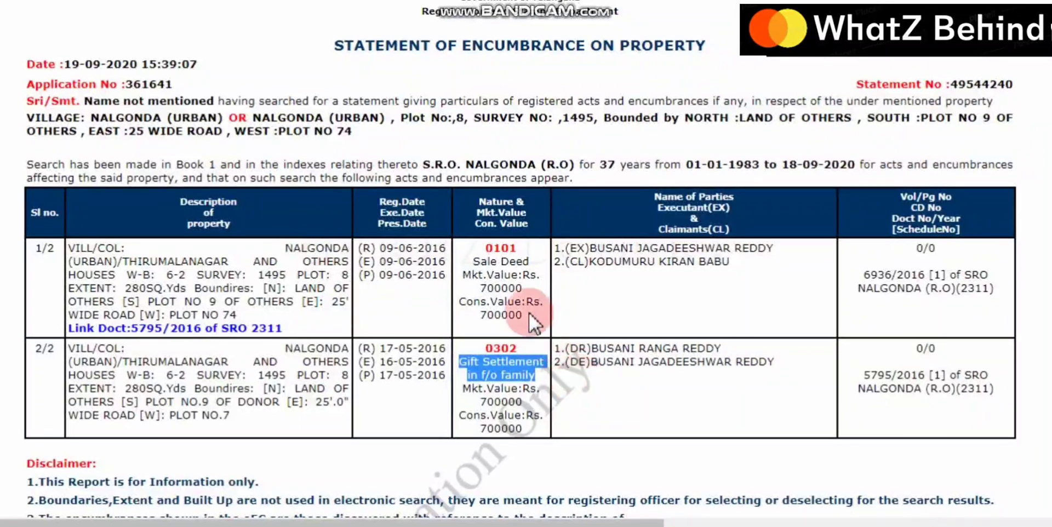
drag(473, 261, 582, 263)
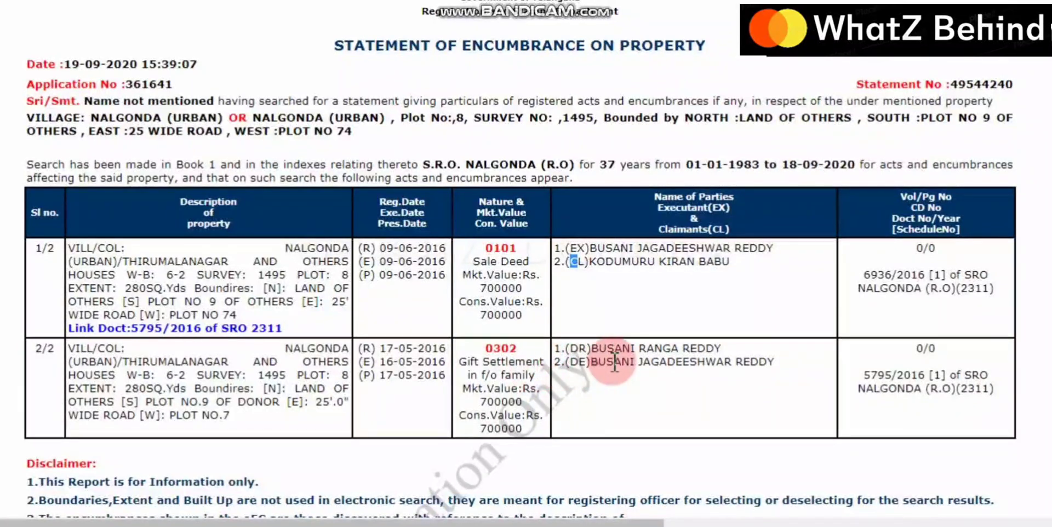
drag(570, 348, 588, 349)
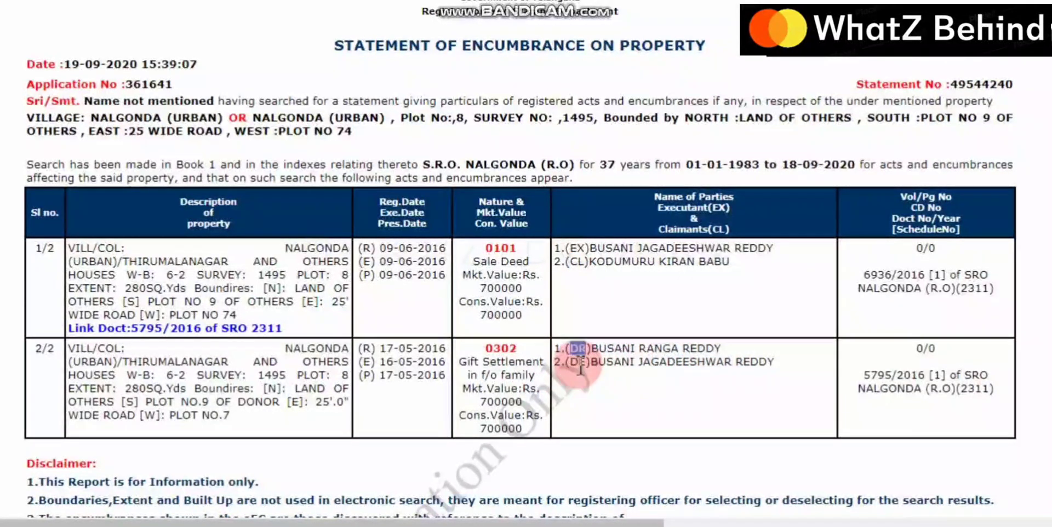
drag(570, 363, 579, 363)
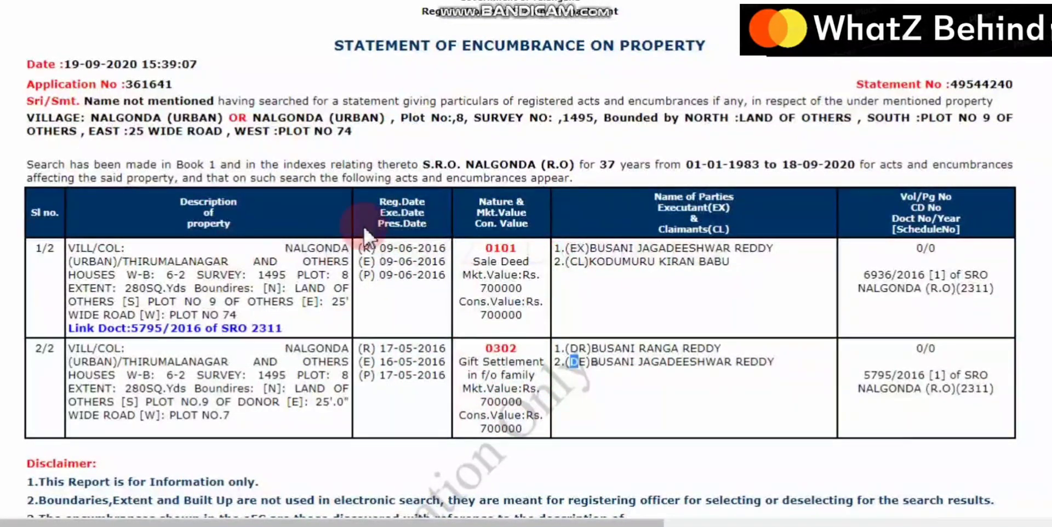
drag(478, 261, 542, 278)
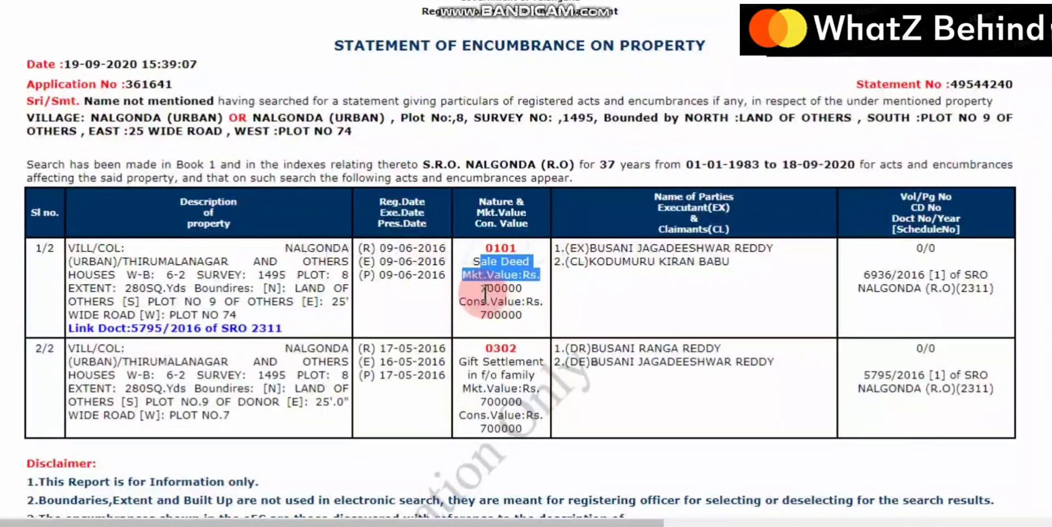
double_click(521, 289)
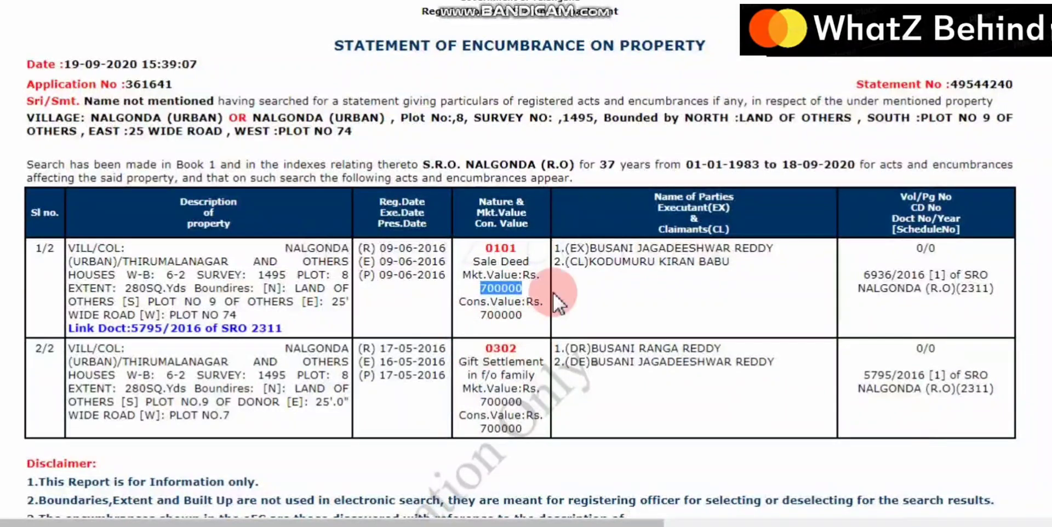
double_click(576, 247)
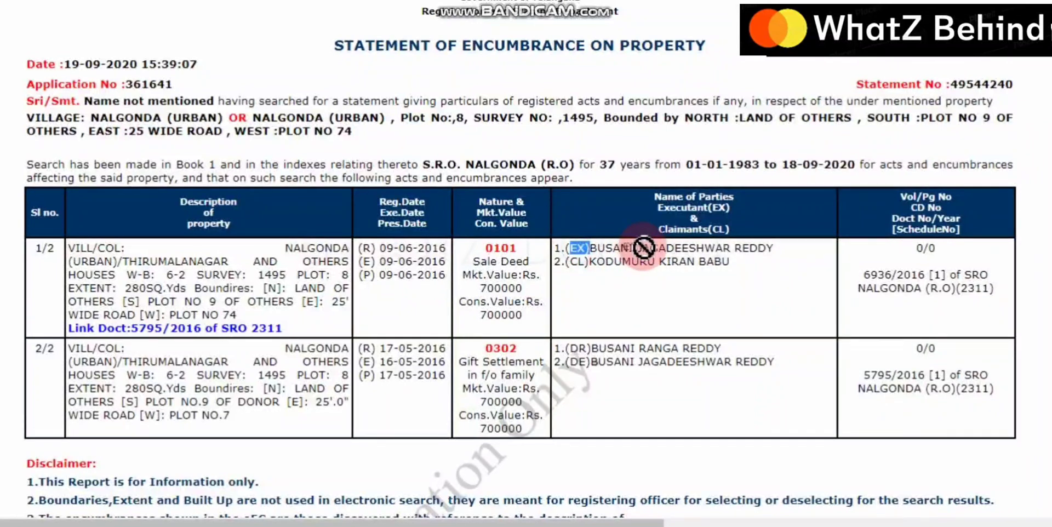
drag(598, 249, 774, 246)
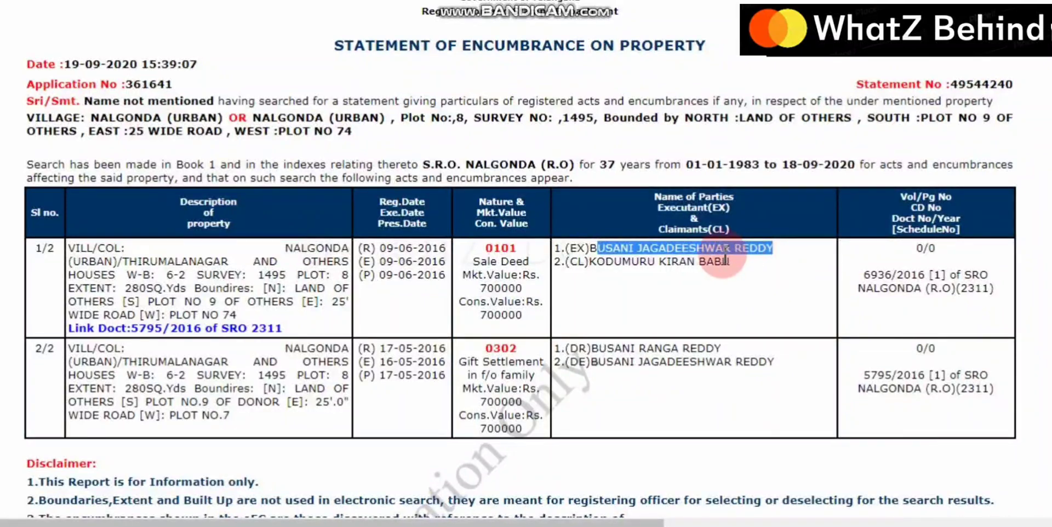
drag(641, 252, 736, 250)
drag(571, 265, 589, 264)
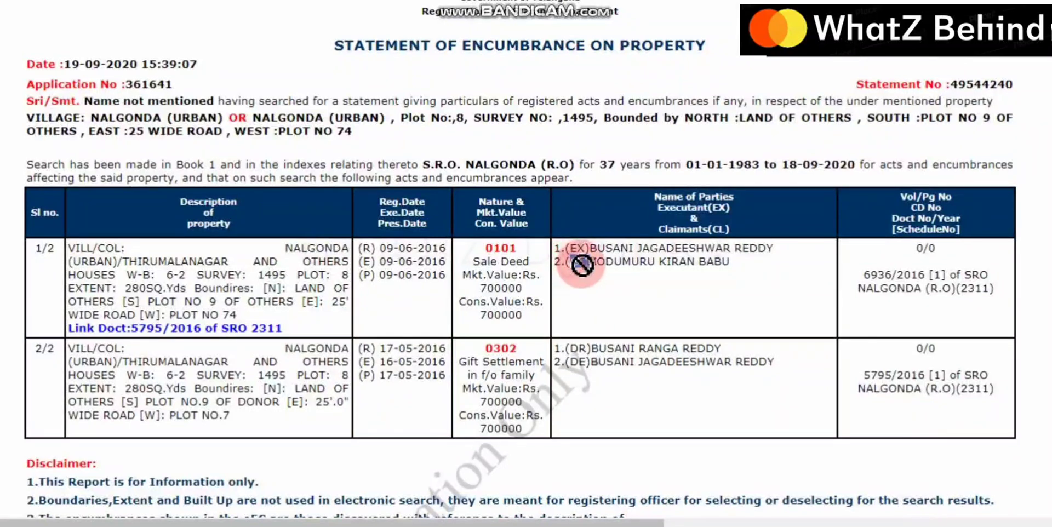
drag(596, 263, 725, 275)
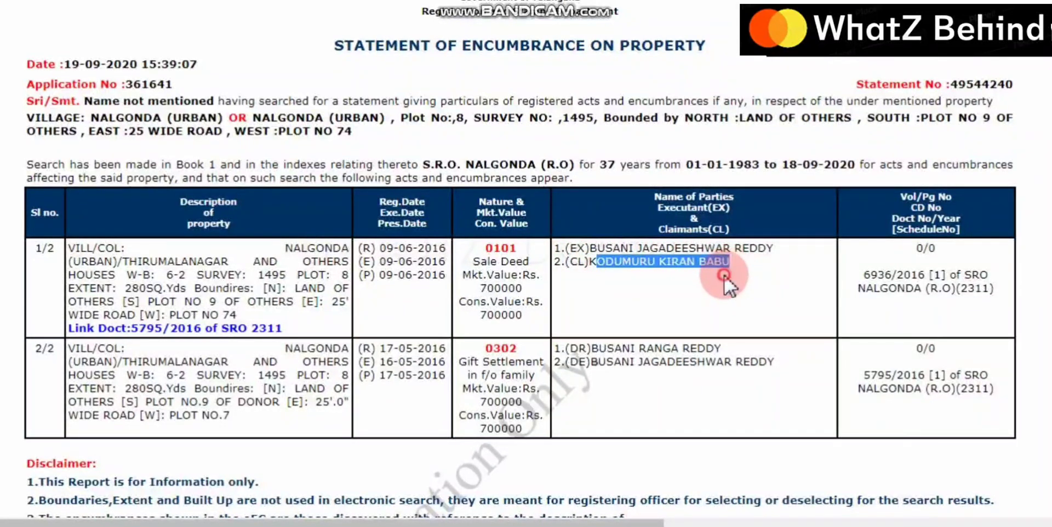
click(672, 281)
click(602, 274)
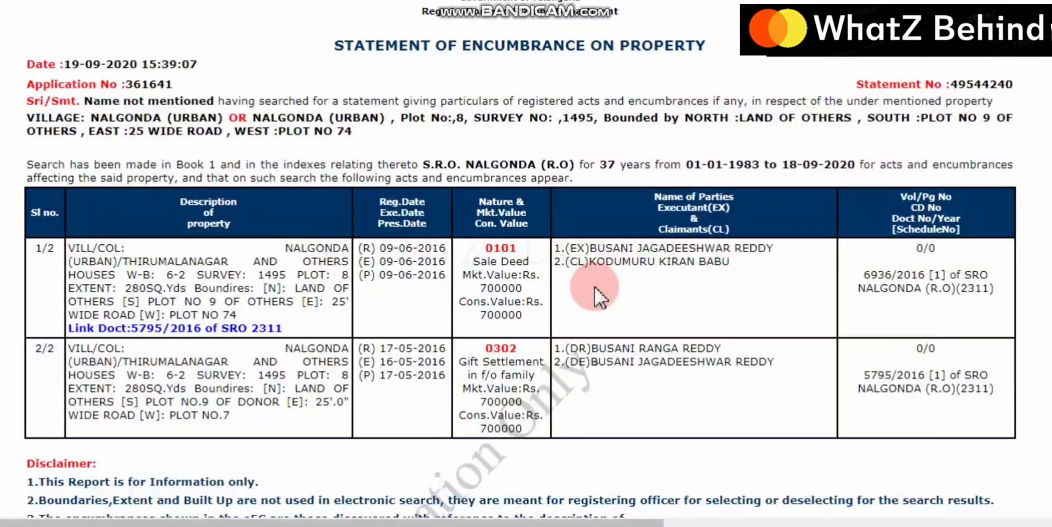
scroll(594, 287, down, 3)
scroll(594, 287, up, 3)
scroll(598, 284, down, 3)
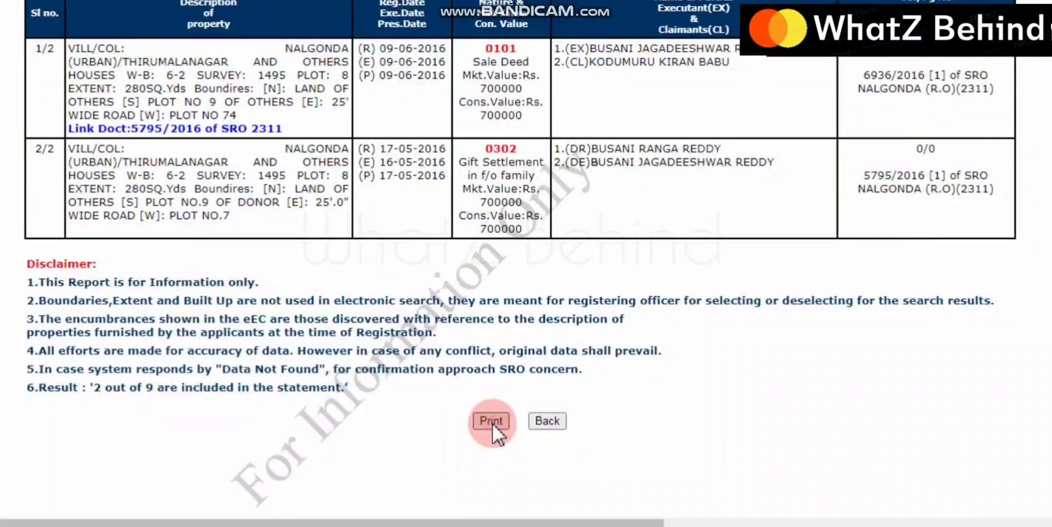
scroll(493, 423, up, 4)
click(598, 191)
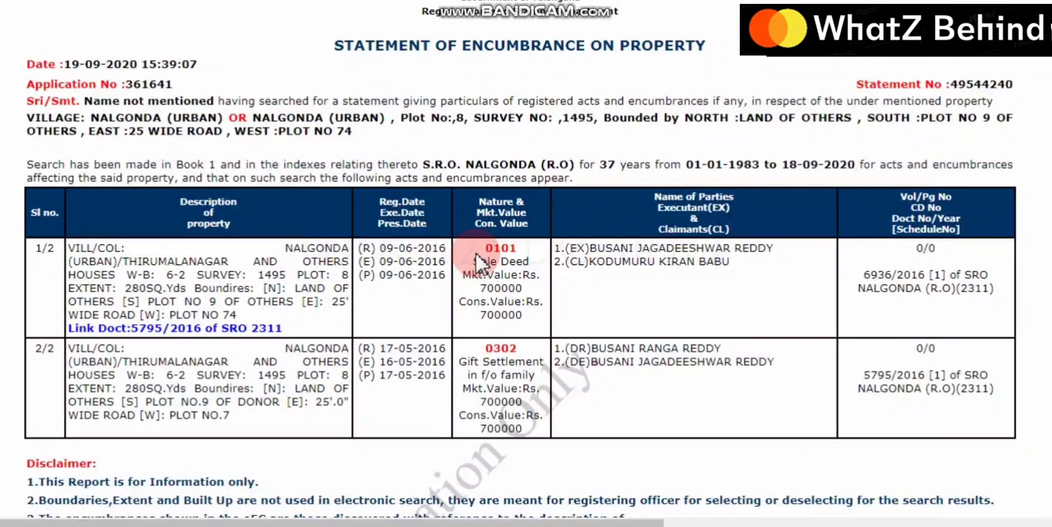
scroll(469, 232, down, 3)
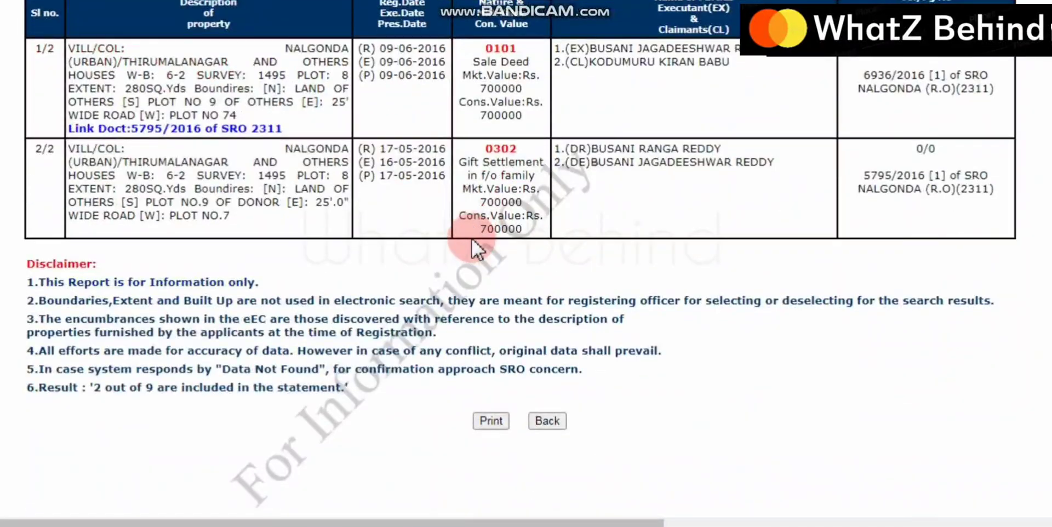
scroll(565, 340, up, 3)
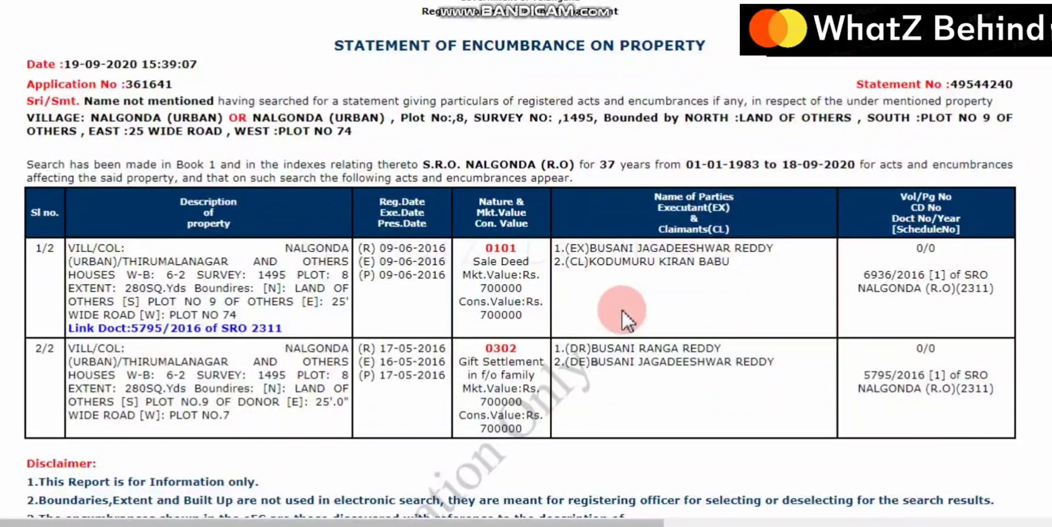
scroll(622, 311, down, 3)
scroll(344, 348, up, 3)
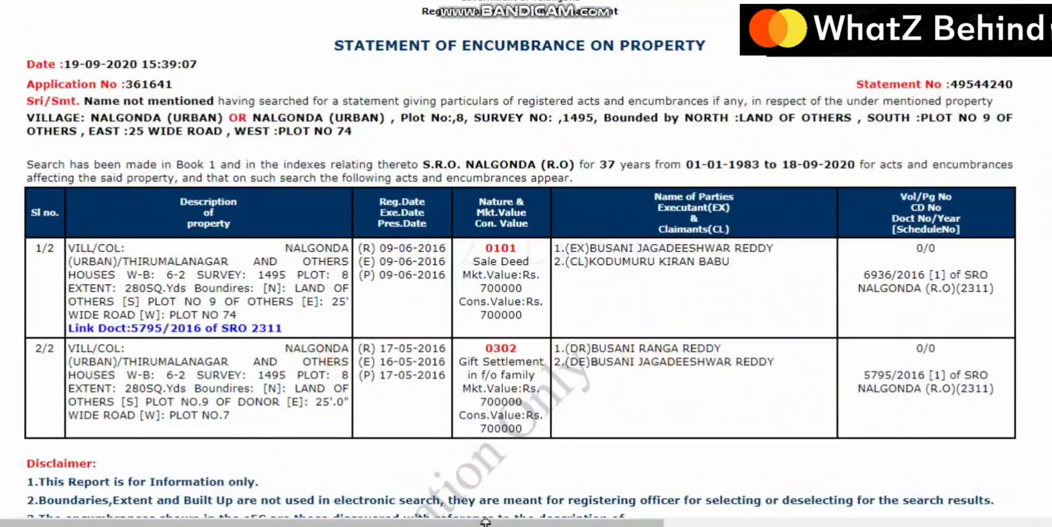
scroll(440, 456, down, 3)
scroll(439, 454, down, 1)
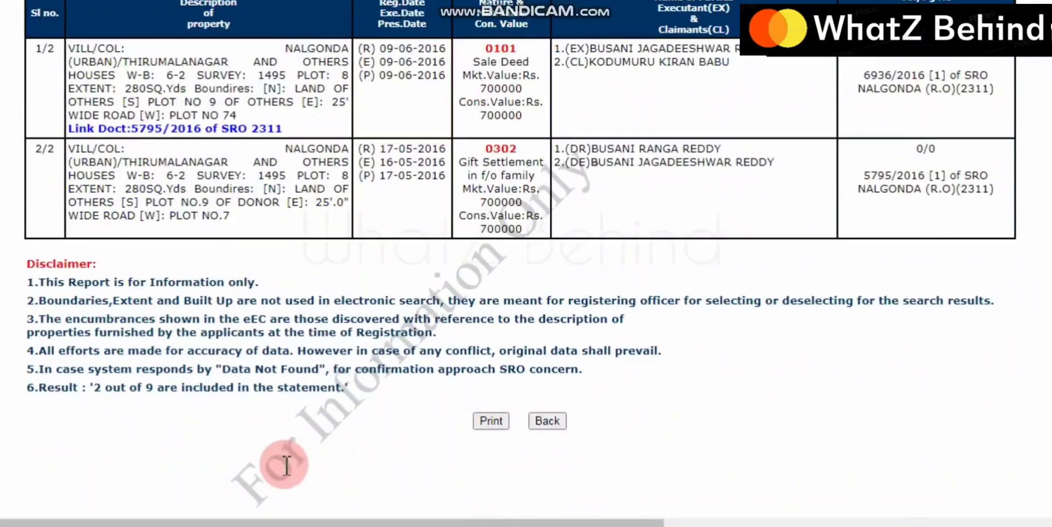
drag(272, 474, 604, 208)
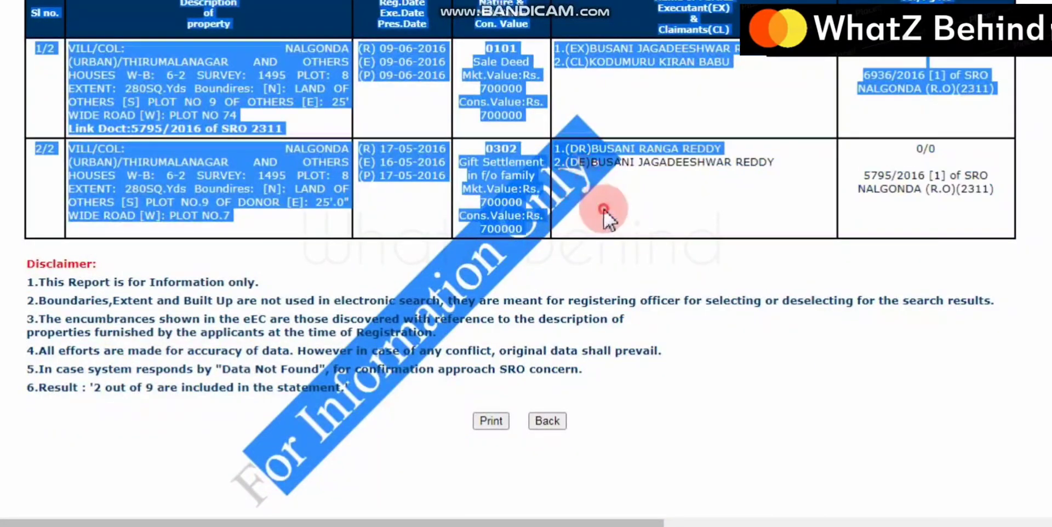
click(603, 209)
scroll(451, 360, up, 4)
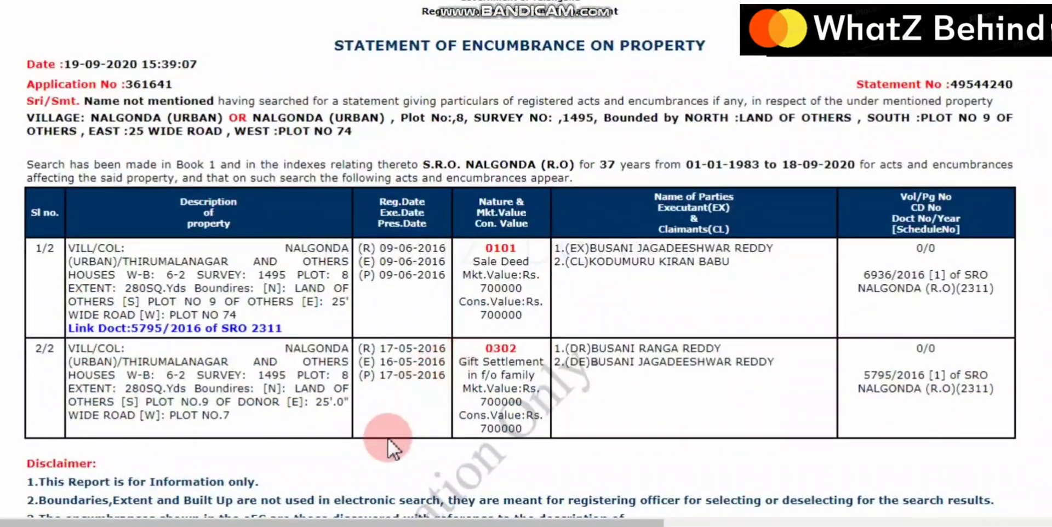
scroll(446, 406, down, 3)
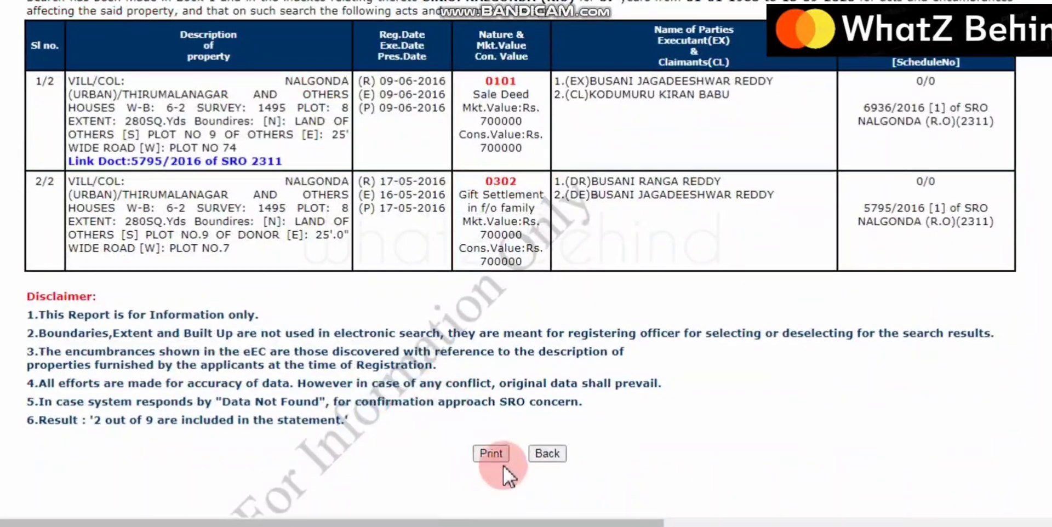